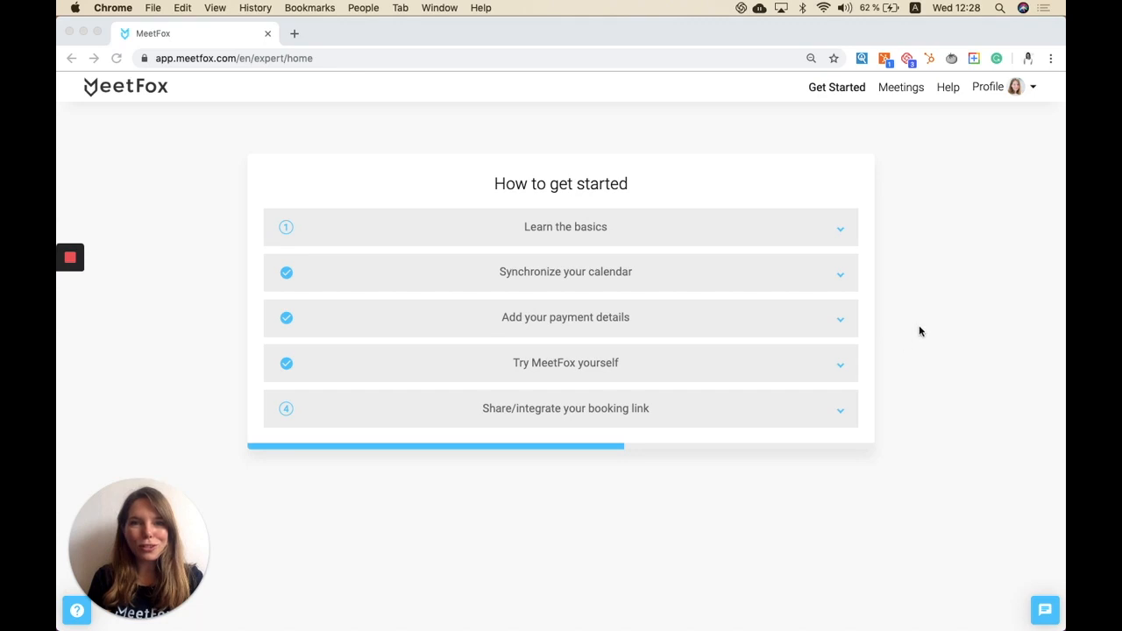
- Open the My Services page and add a new meeting to the list of services
left_click(1034, 91)
left_click(1023, 88)
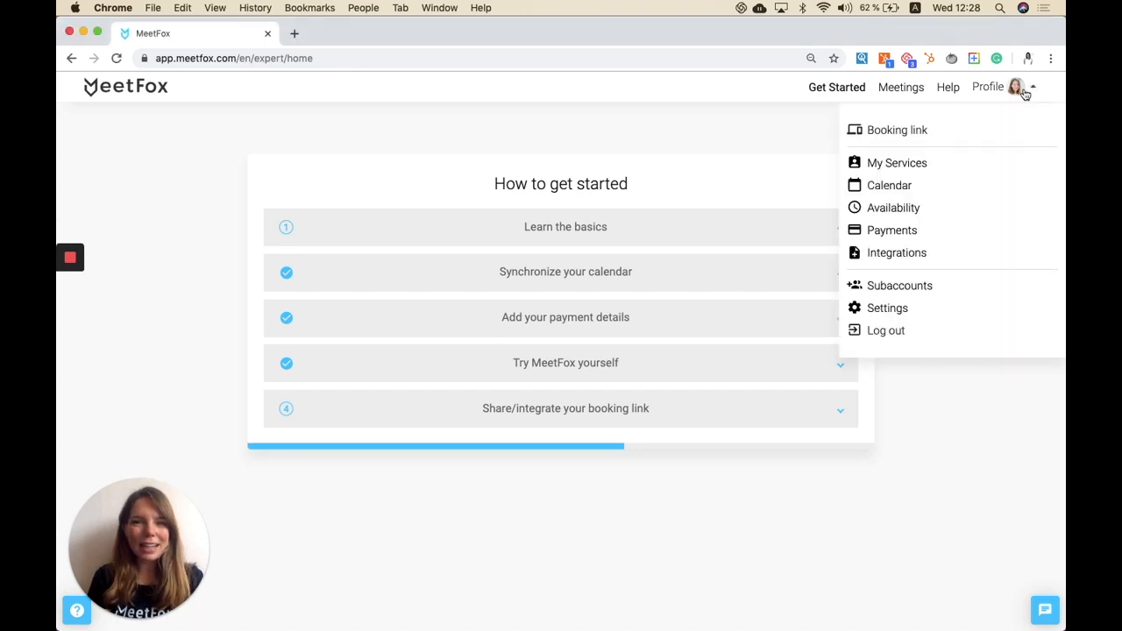
left_click(973, 172)
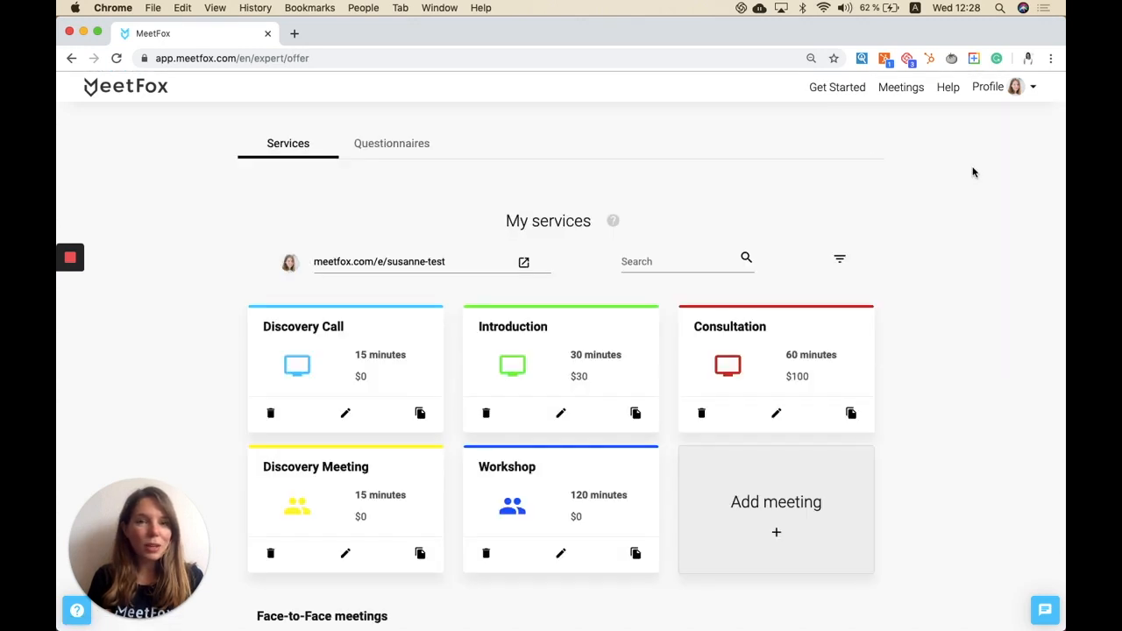
scroll(972, 173, "down", 1)
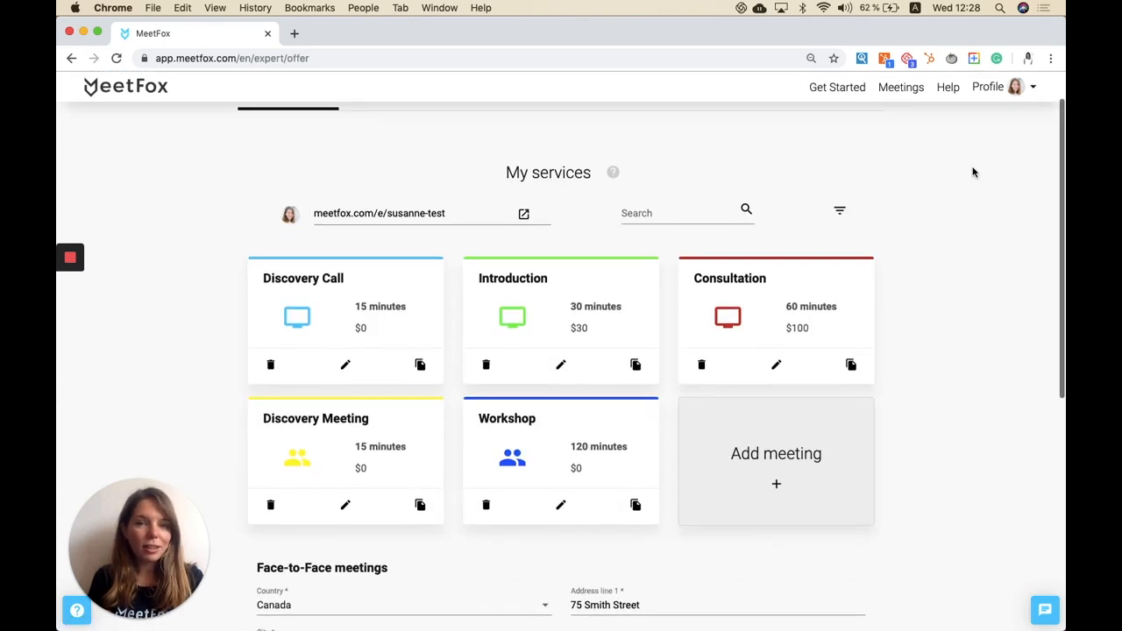
scroll(815, 434, "down", 1)
scroll(816, 434, "down", 1)
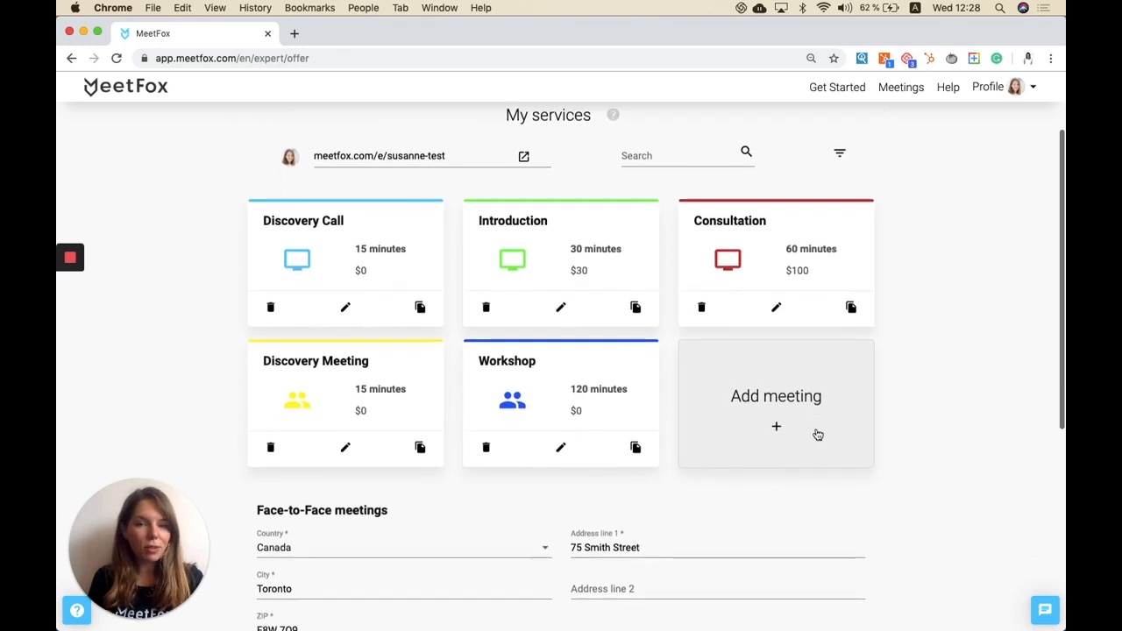
left_click(775, 394)
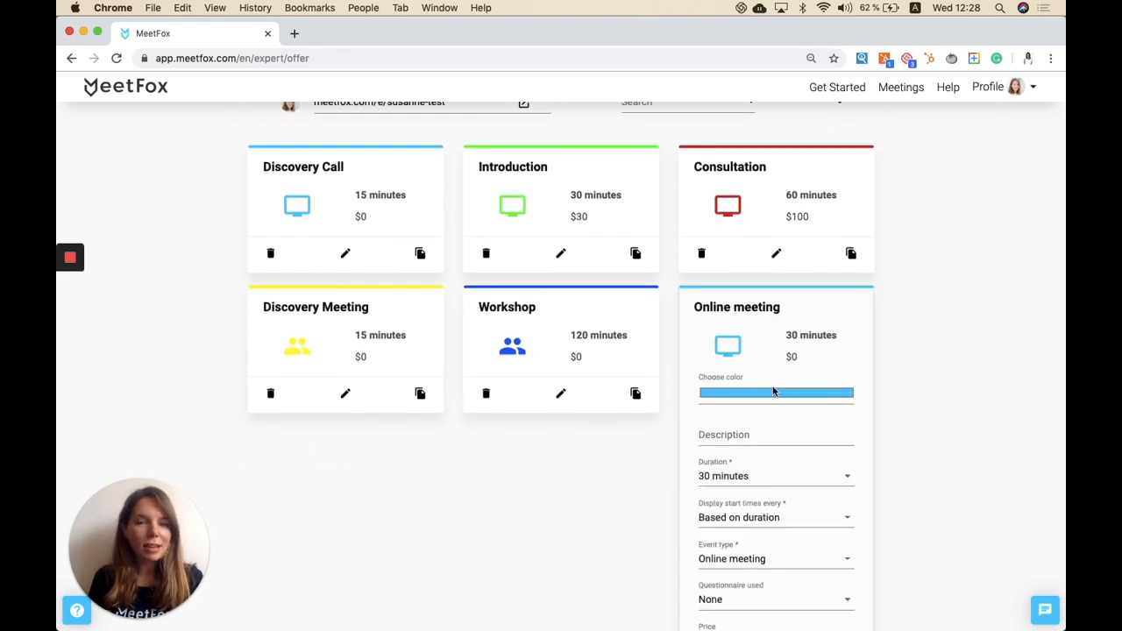
scroll(773, 392, "down", 1)
left_click(771, 357)
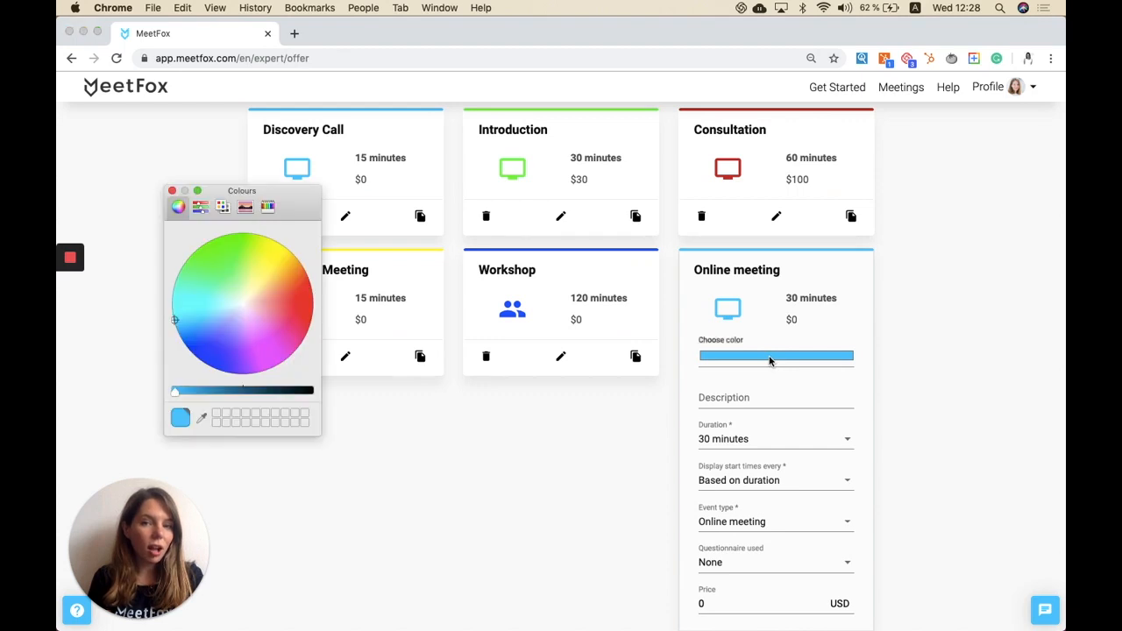
left_click(173, 192)
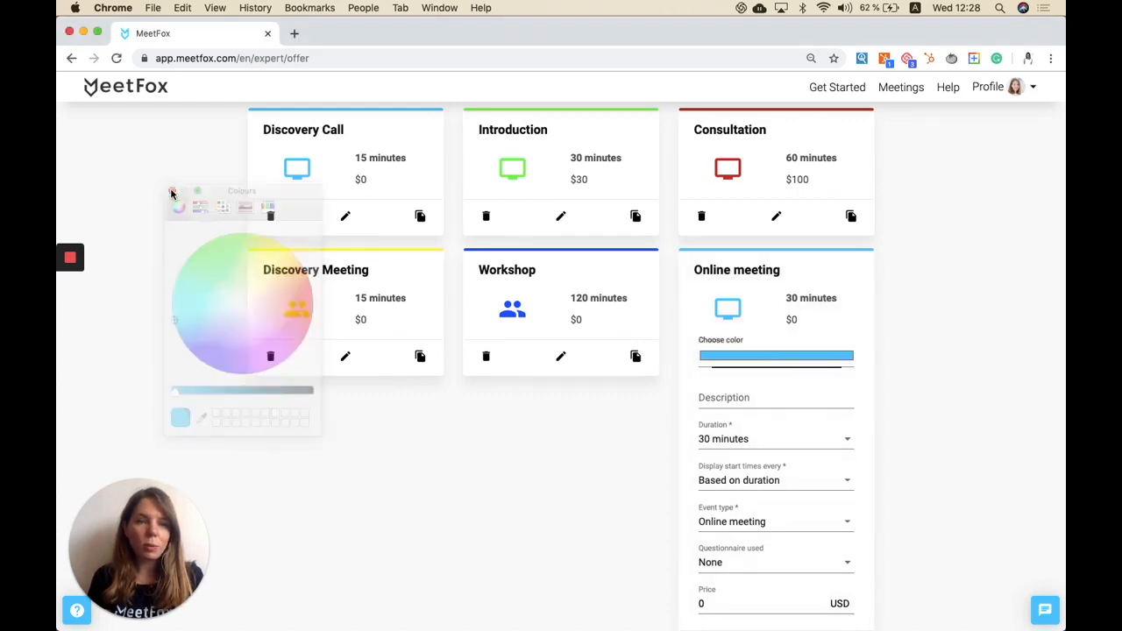
- Enter "Consultation" as the new online meeting's description and set its duration to 45 minutes
scroll(659, 390, "down", 1)
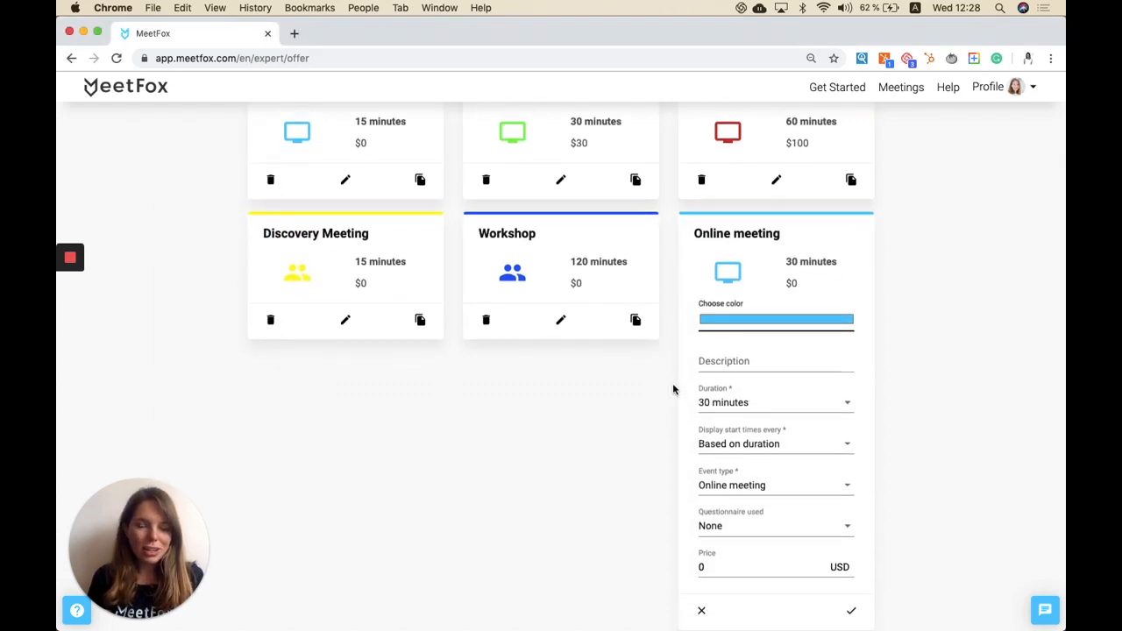
left_click(725, 359)
type("Consu")
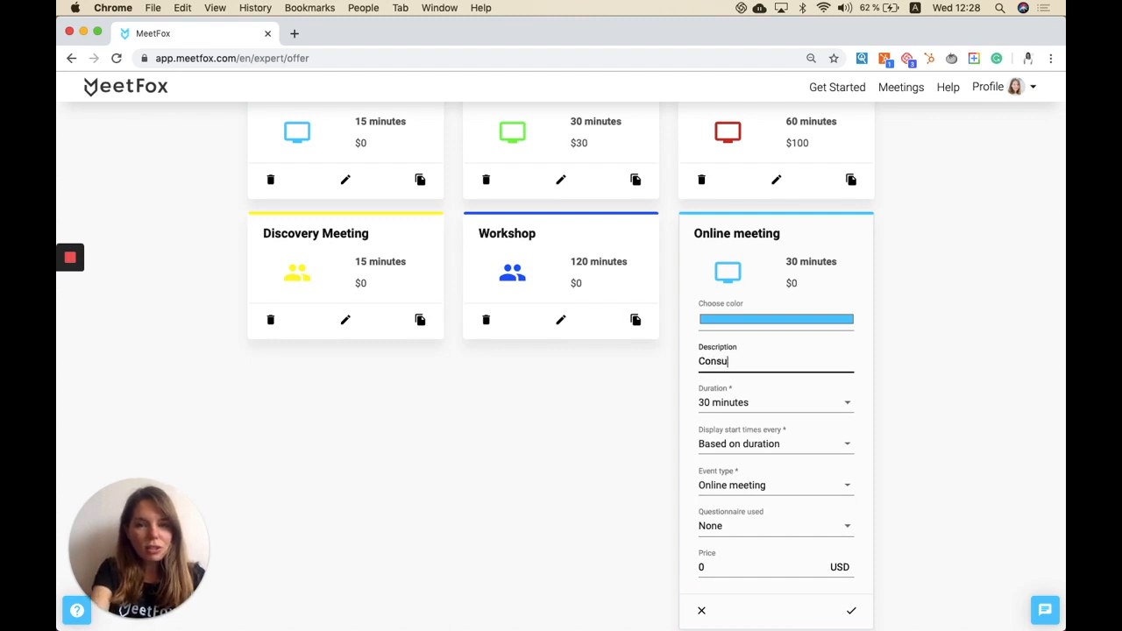
type("ltation")
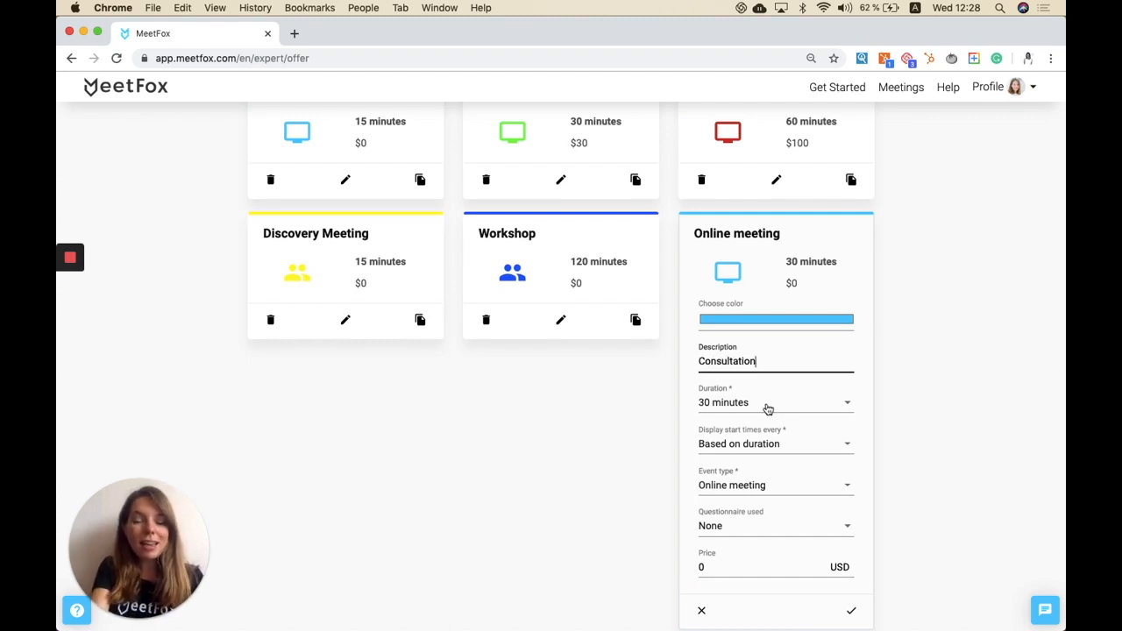
left_click(767, 407)
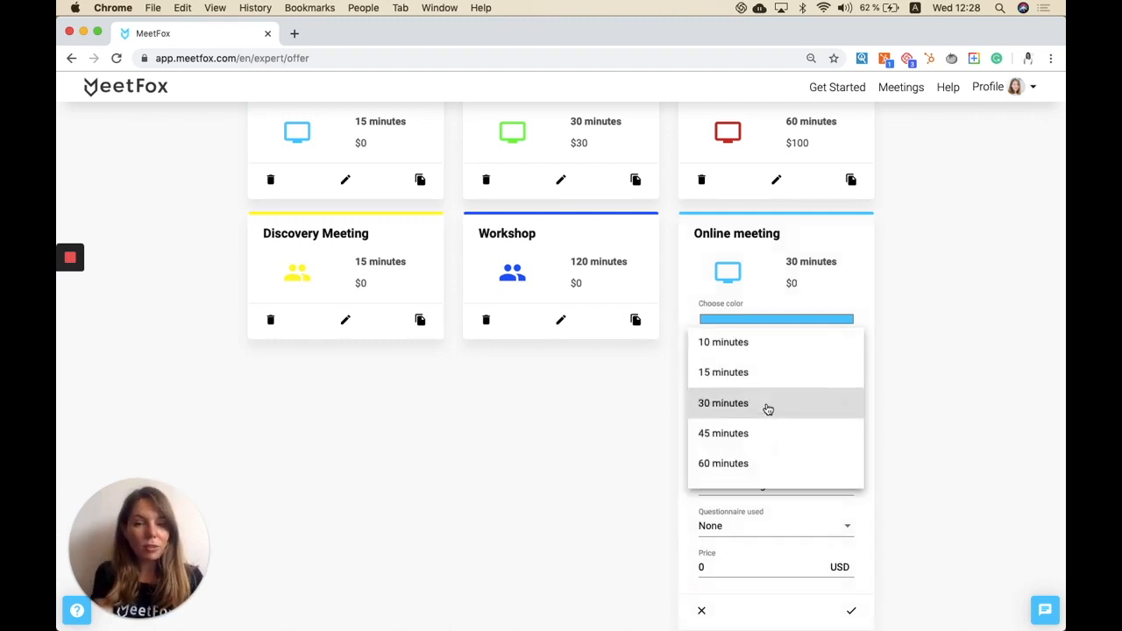
left_click(745, 432)
- Display the new meeting's start times every 60 minutes and choose Online meeting as its event type
scroll(626, 459, "down", 2)
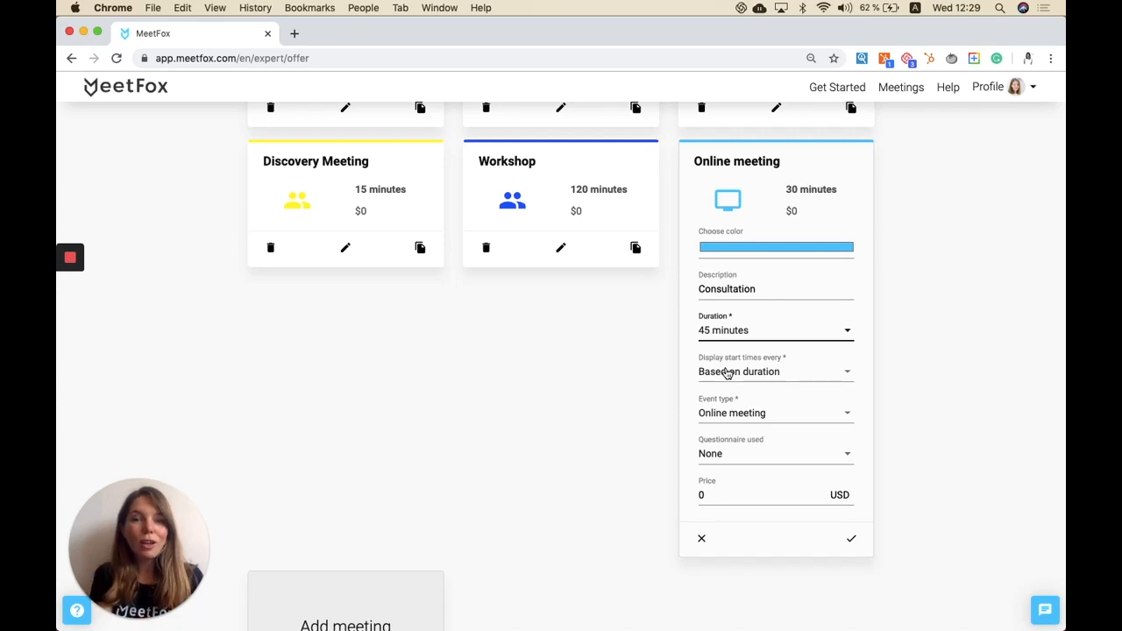
left_click(727, 374)
left_click(716, 495)
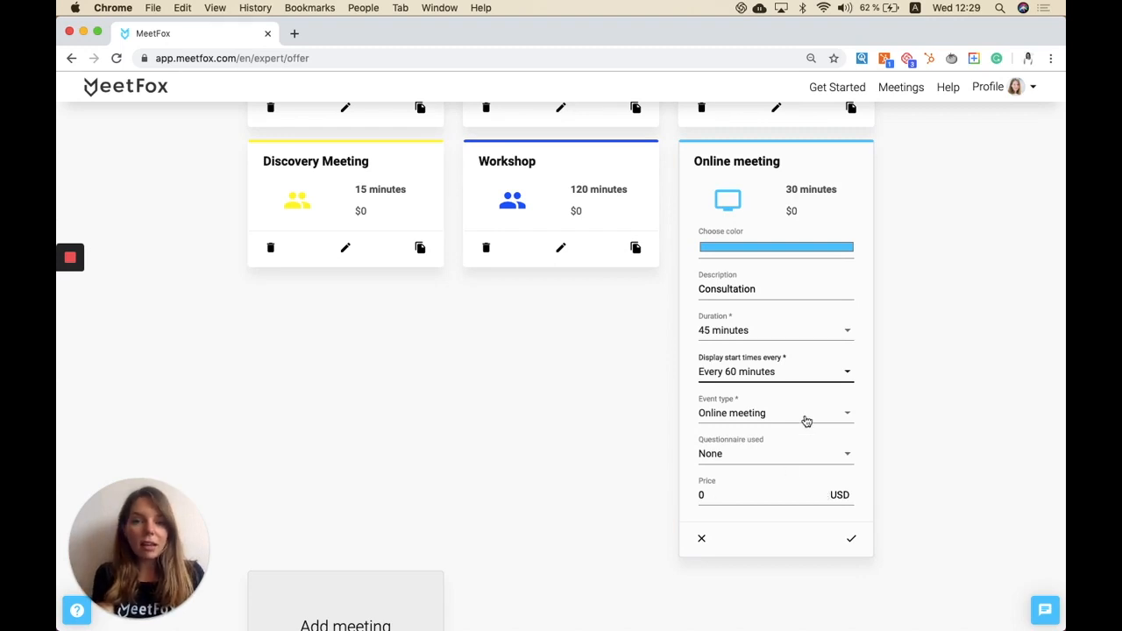
left_click(807, 419)
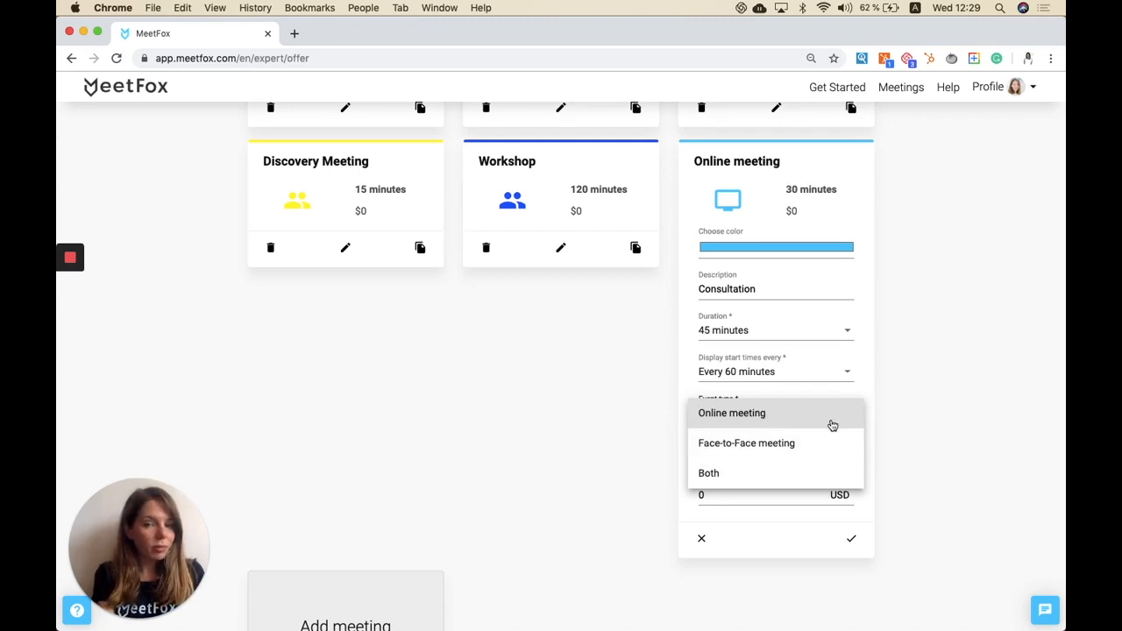
left_click(834, 425)
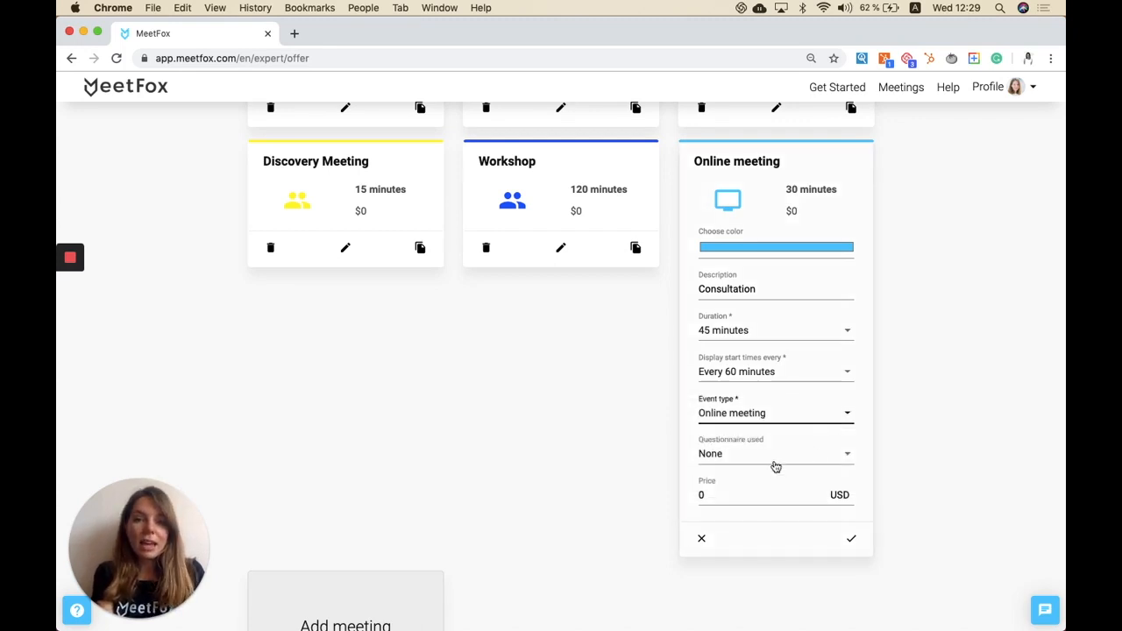
- Set the new meeting's price to 100 USD, keep its questionnaire at None, and confirm the meeting
left_click(729, 495)
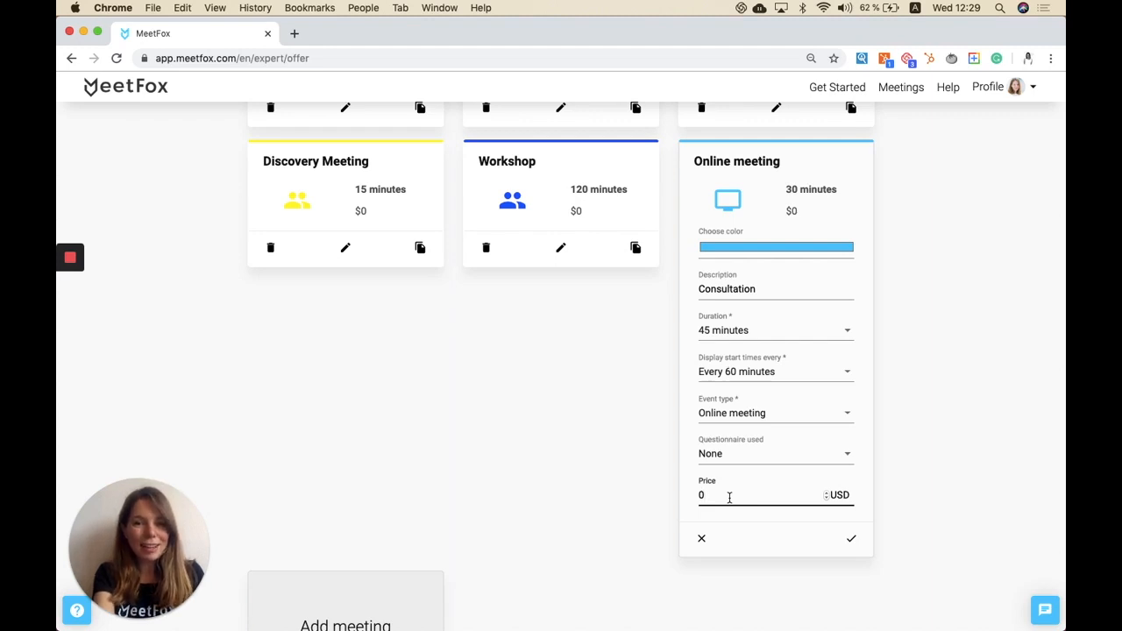
key("BackSpace")
type("100")
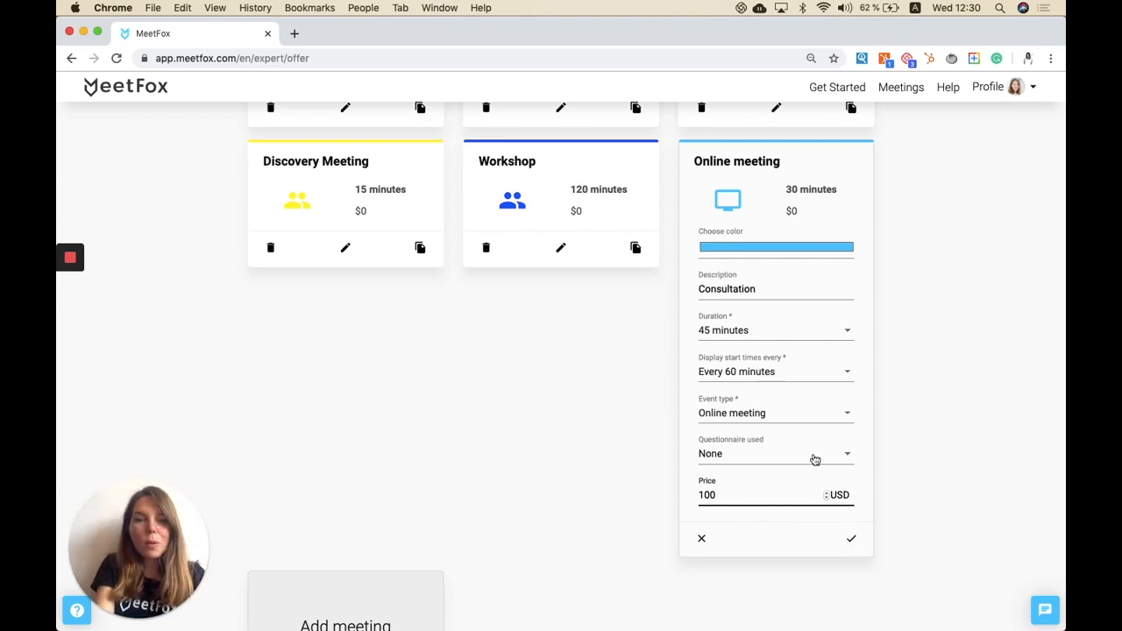
left_click(806, 454)
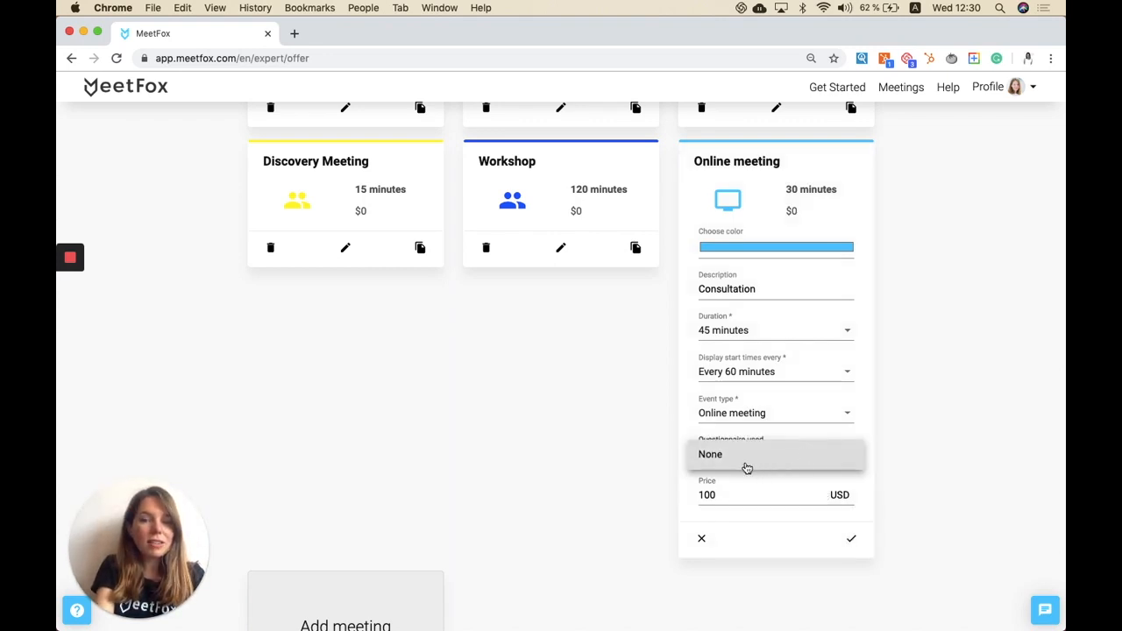
left_click(764, 461)
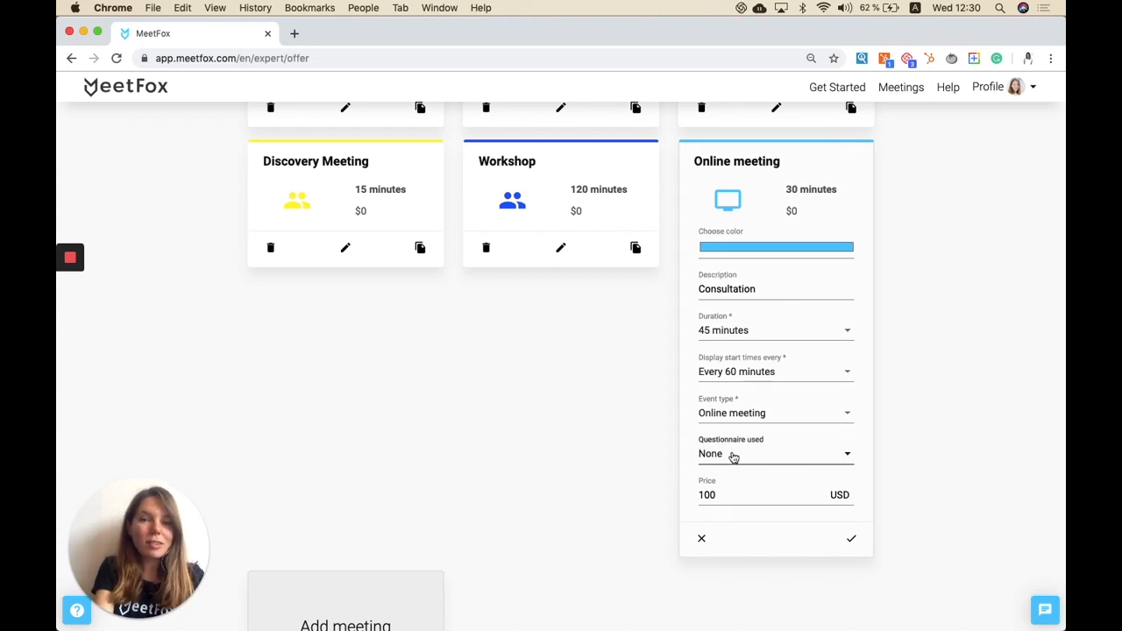
left_click(734, 457)
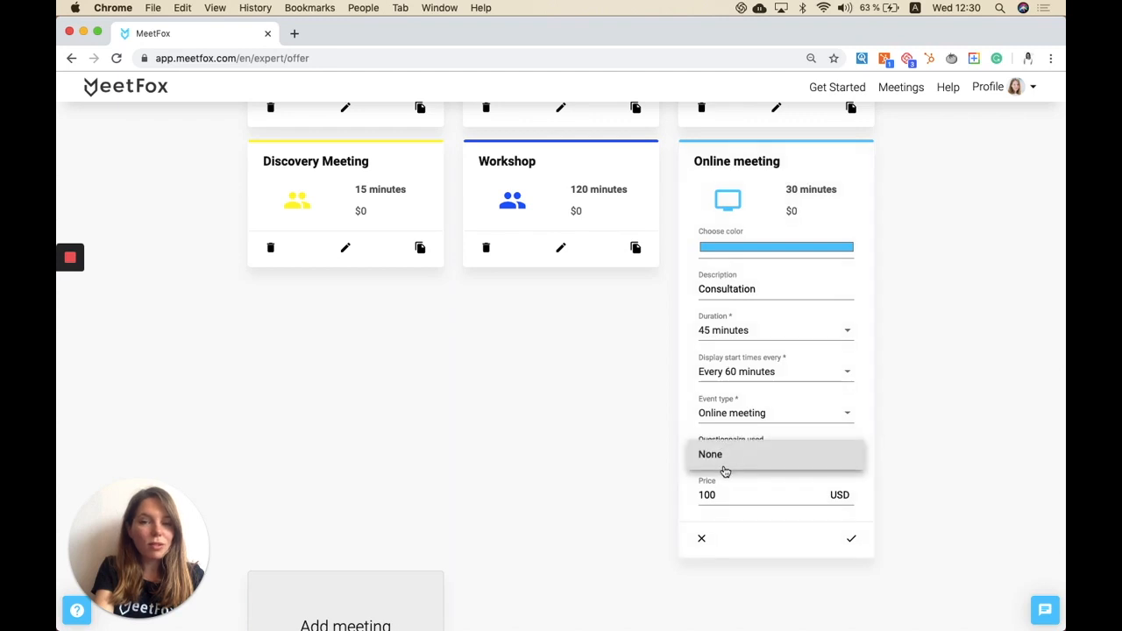
left_click(722, 461)
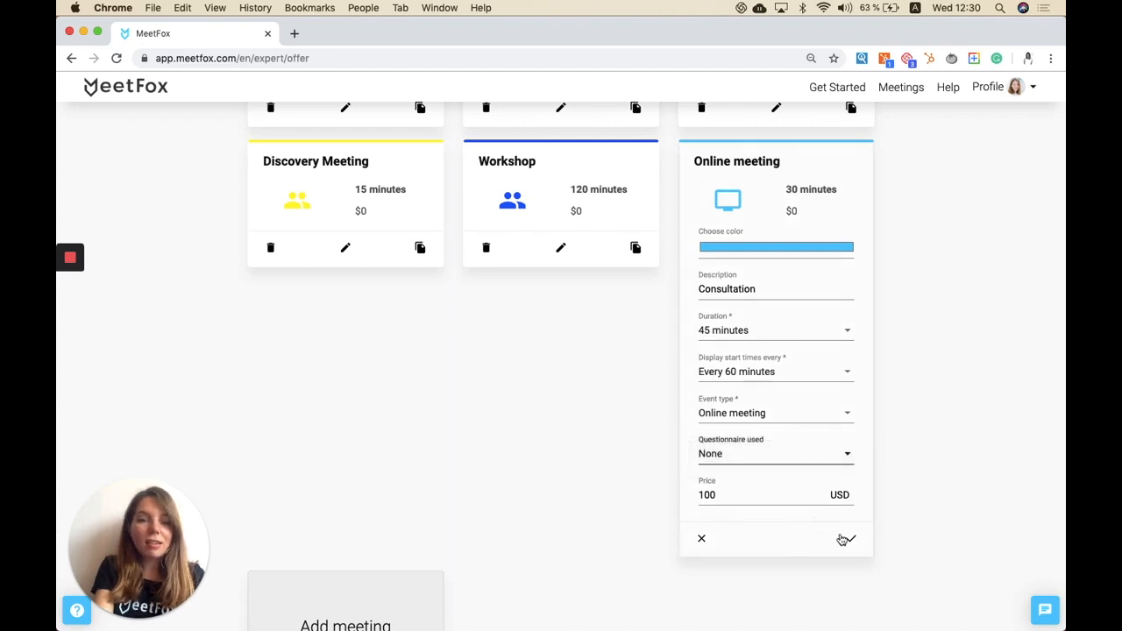
left_click(848, 540)
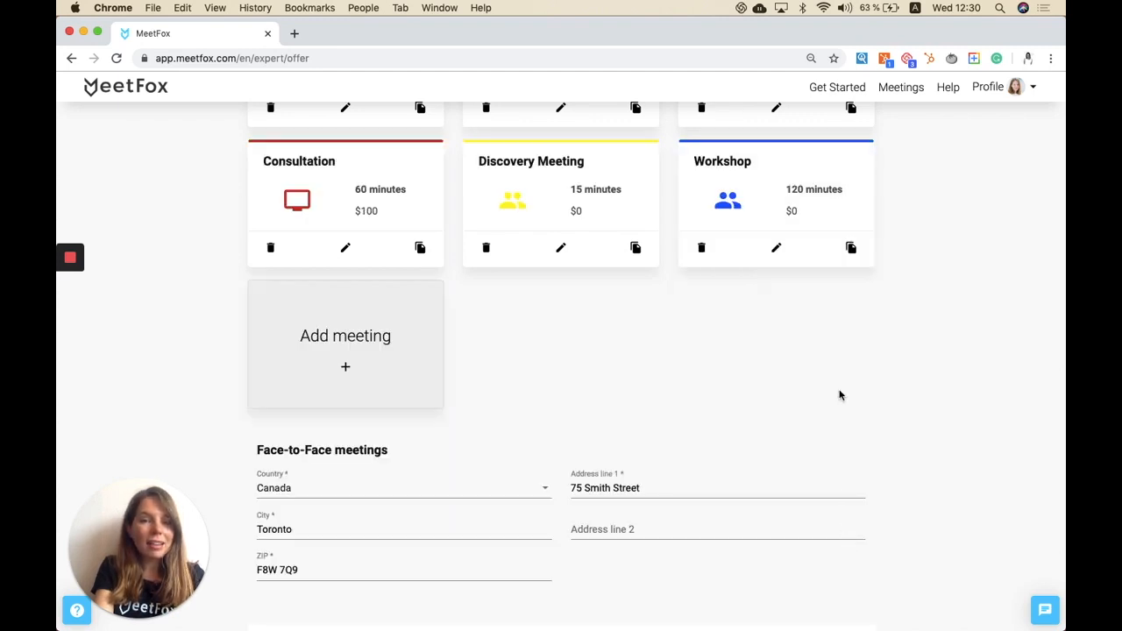
- Create a questionnaire named "Questionnaire 1" and extend it to three question fields
scroll(839, 394, "up", 5)
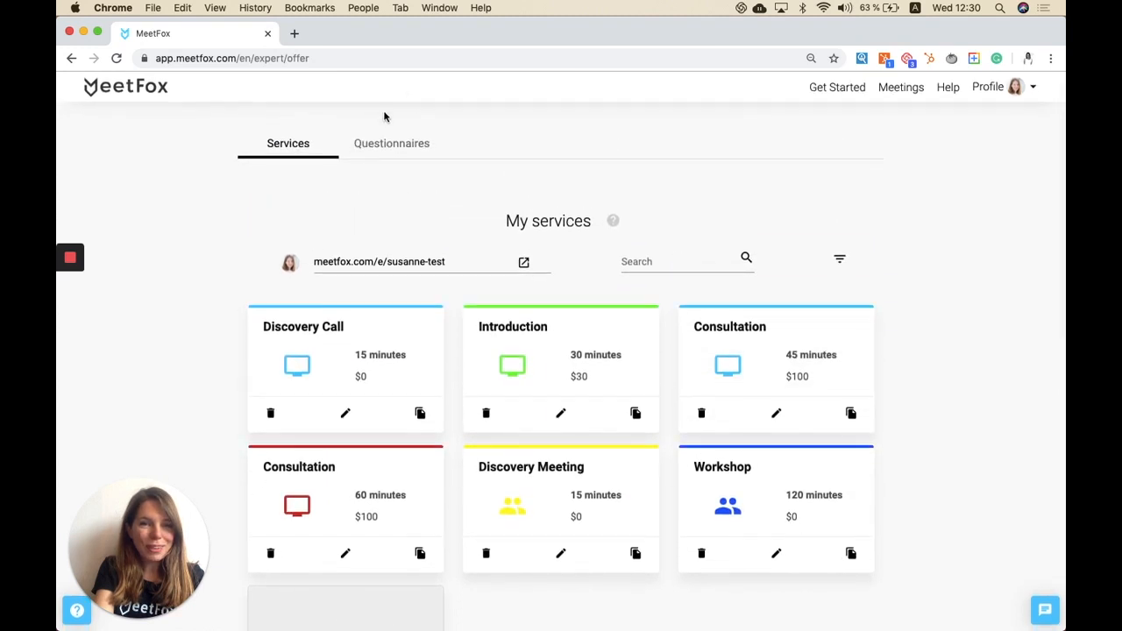
left_click(374, 148)
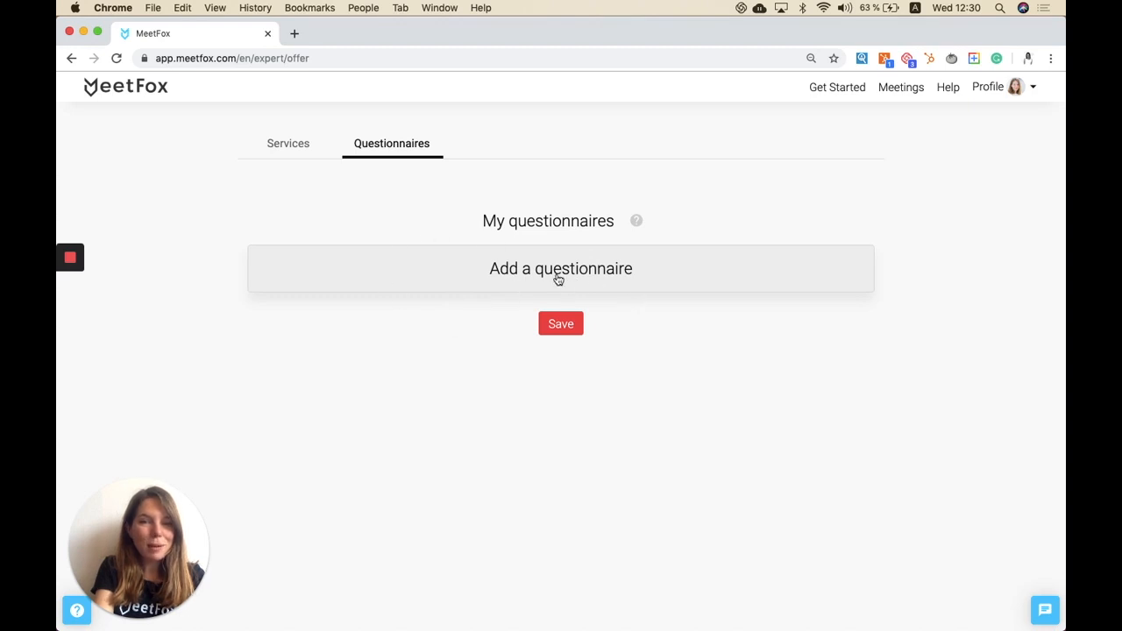
left_click(523, 275)
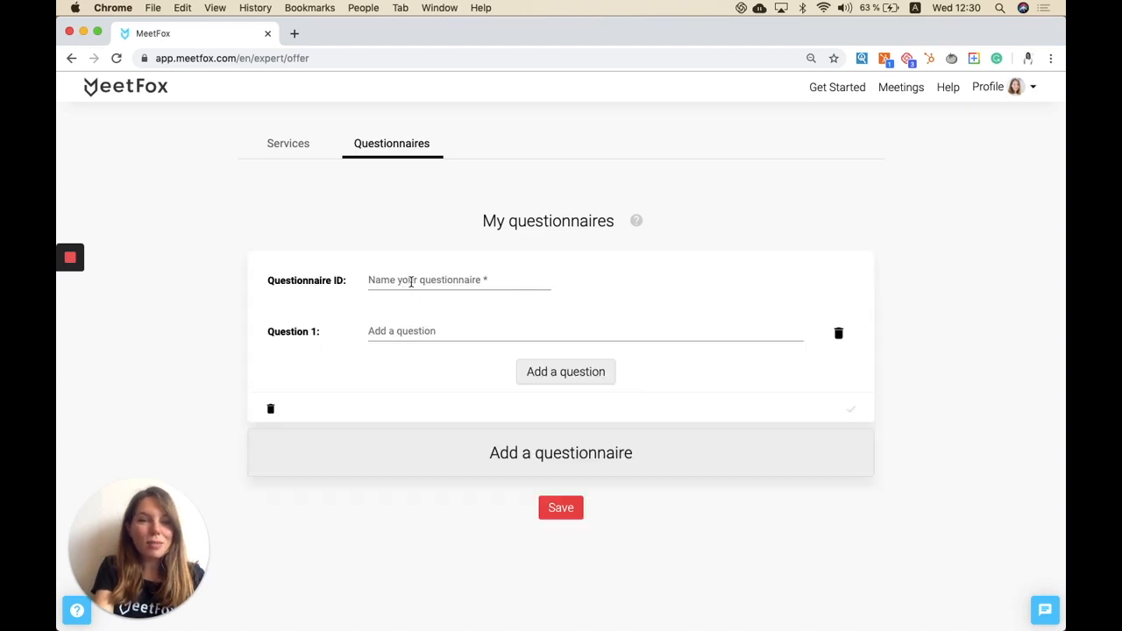
left_click(409, 278)
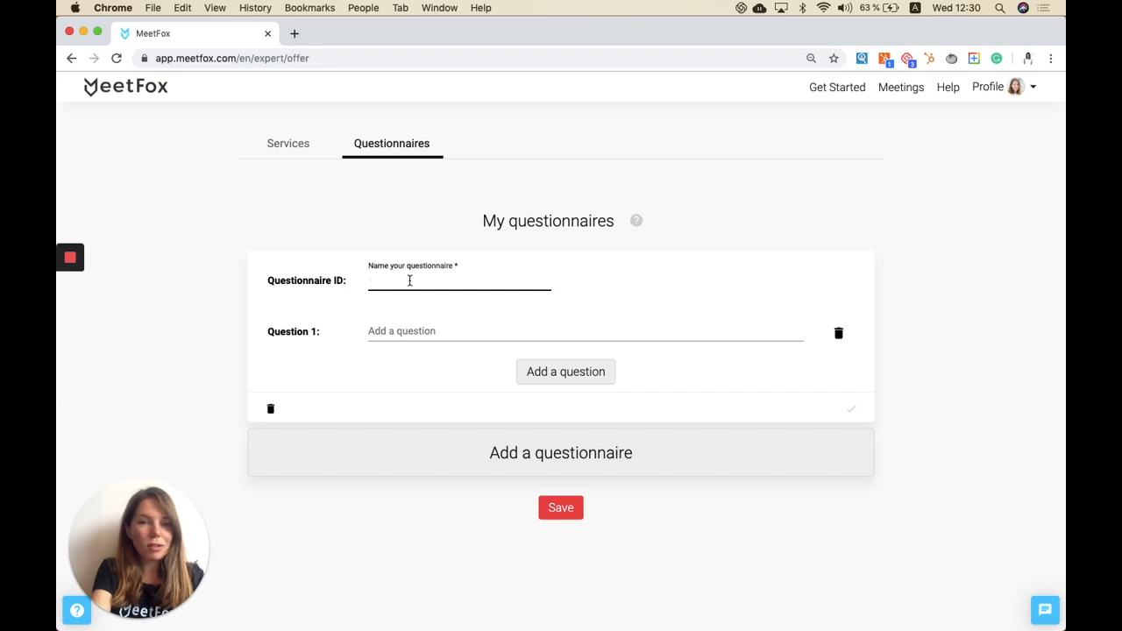
type("Questionnaire 1")
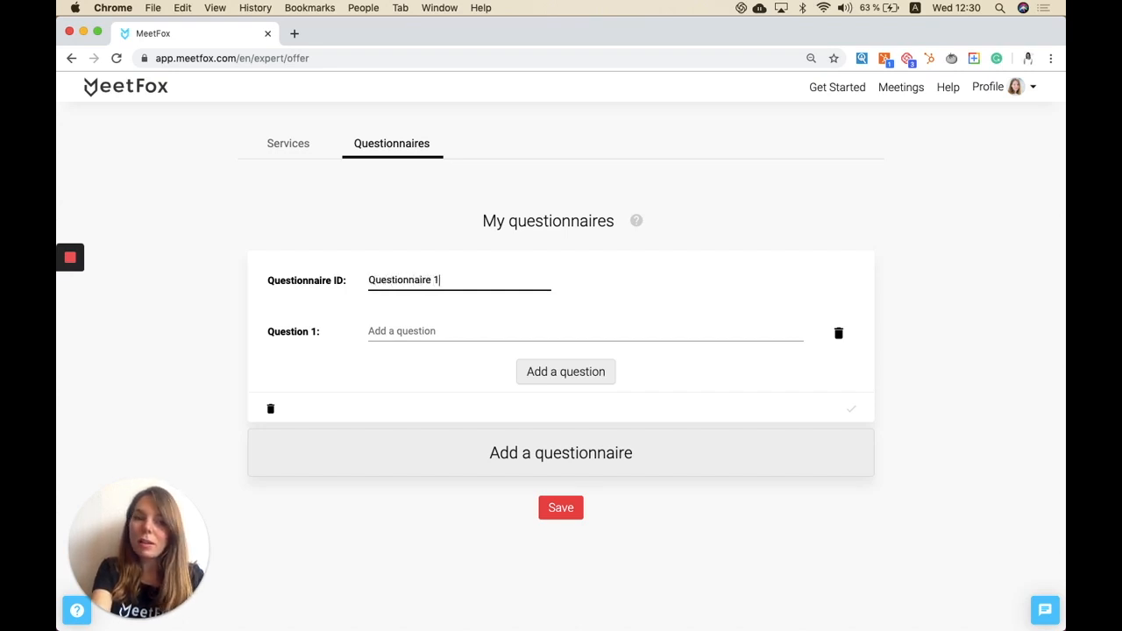
key("Tab")
left_click(531, 381)
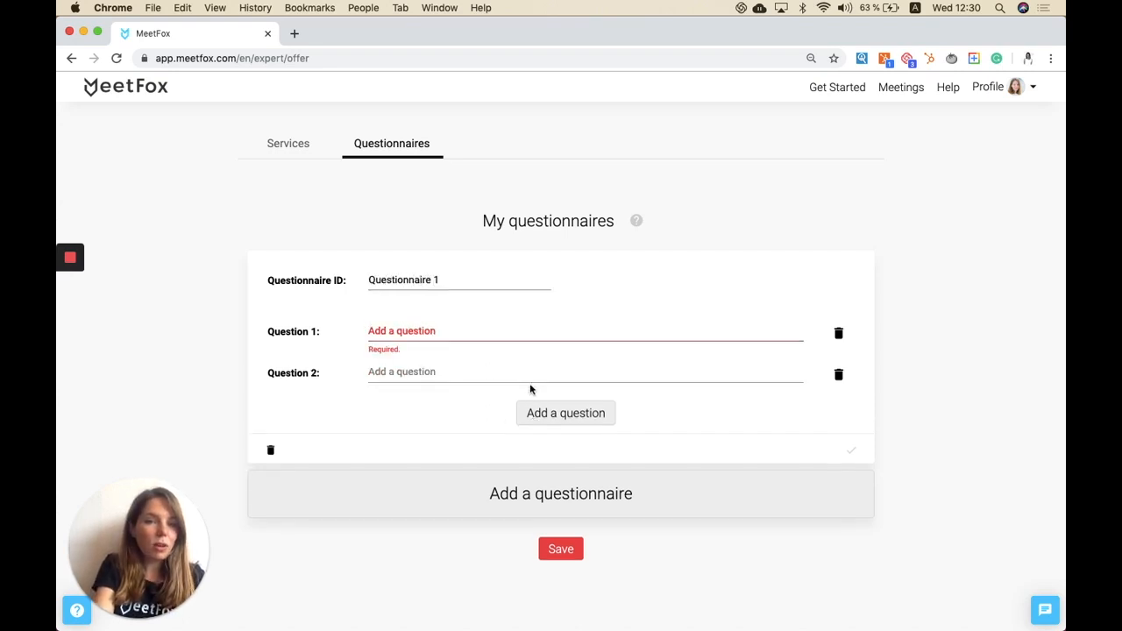
left_click(529, 413)
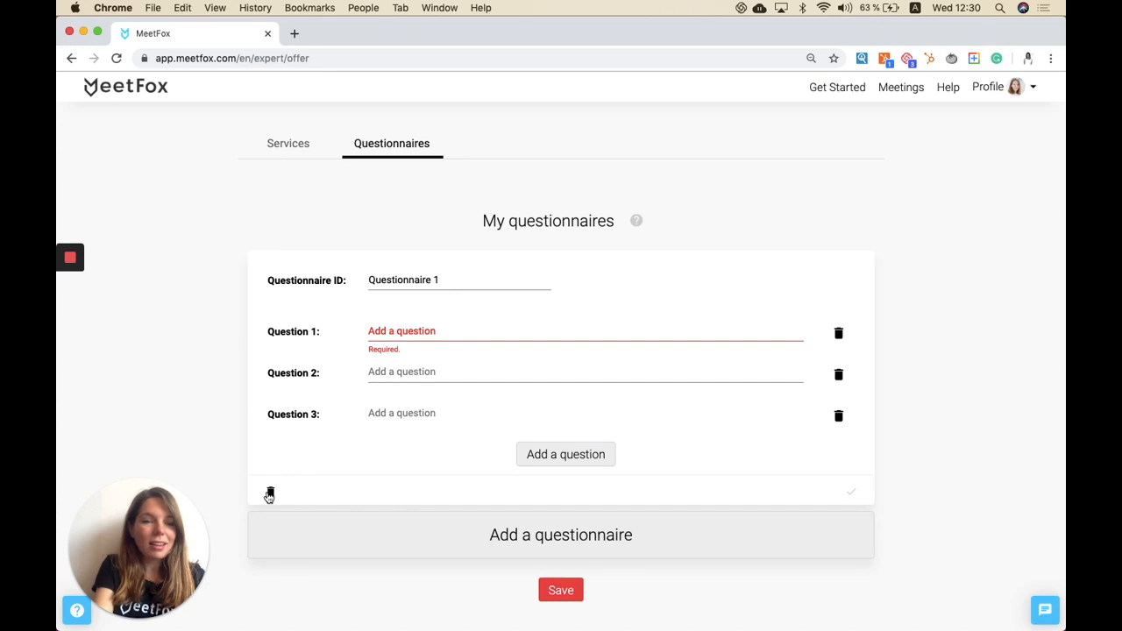
- Delete the draft questionnaire and return to the services list
left_click(270, 492)
left_click(295, 146)
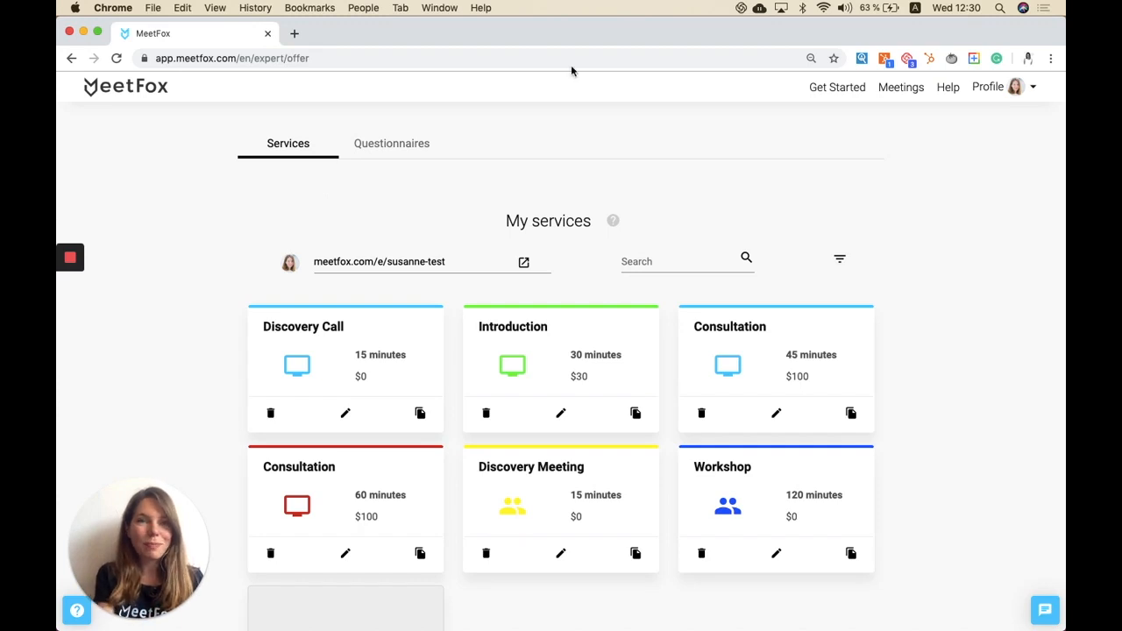
- Switch automatic acceptance of all meeting requests off and back on
scroll(521, 226, "down", 6)
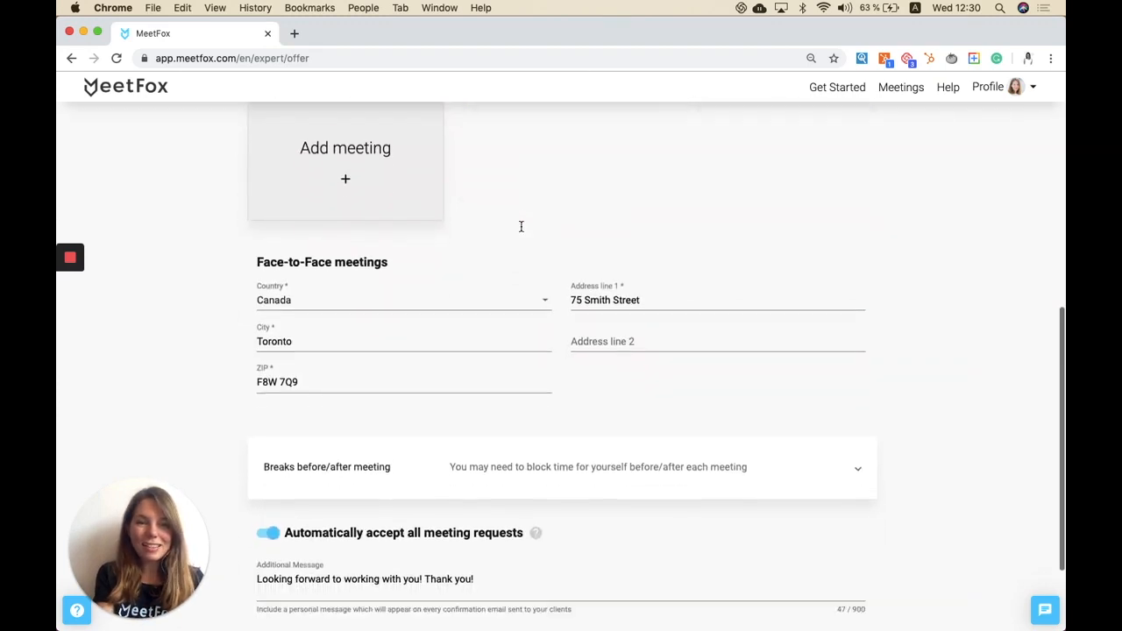
scroll(521, 228, "down", 3)
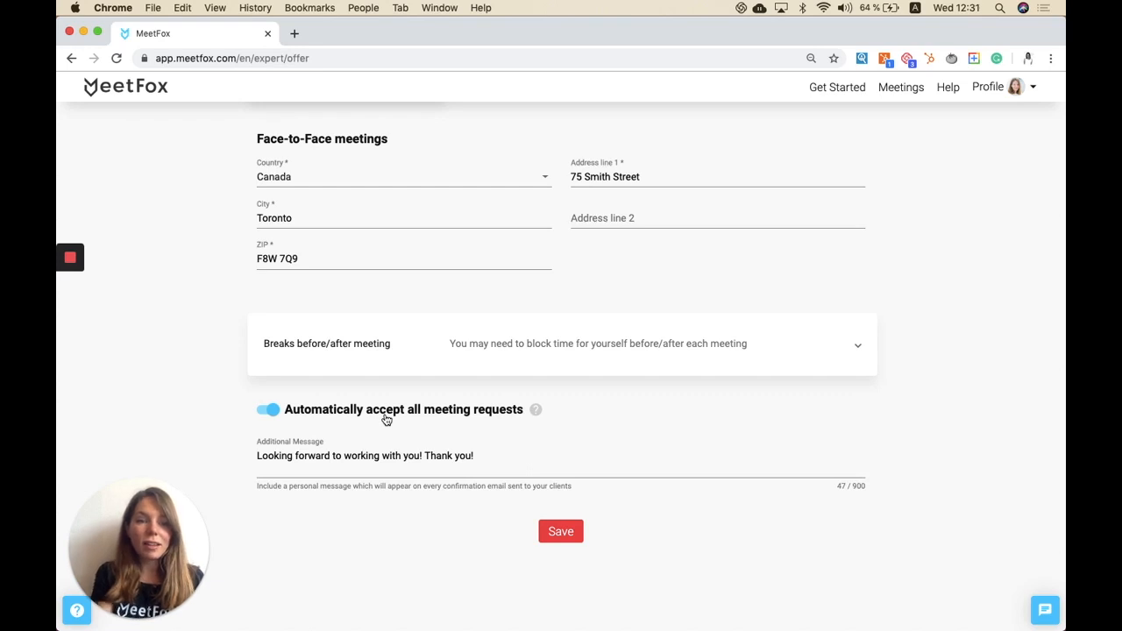
left_click(270, 409)
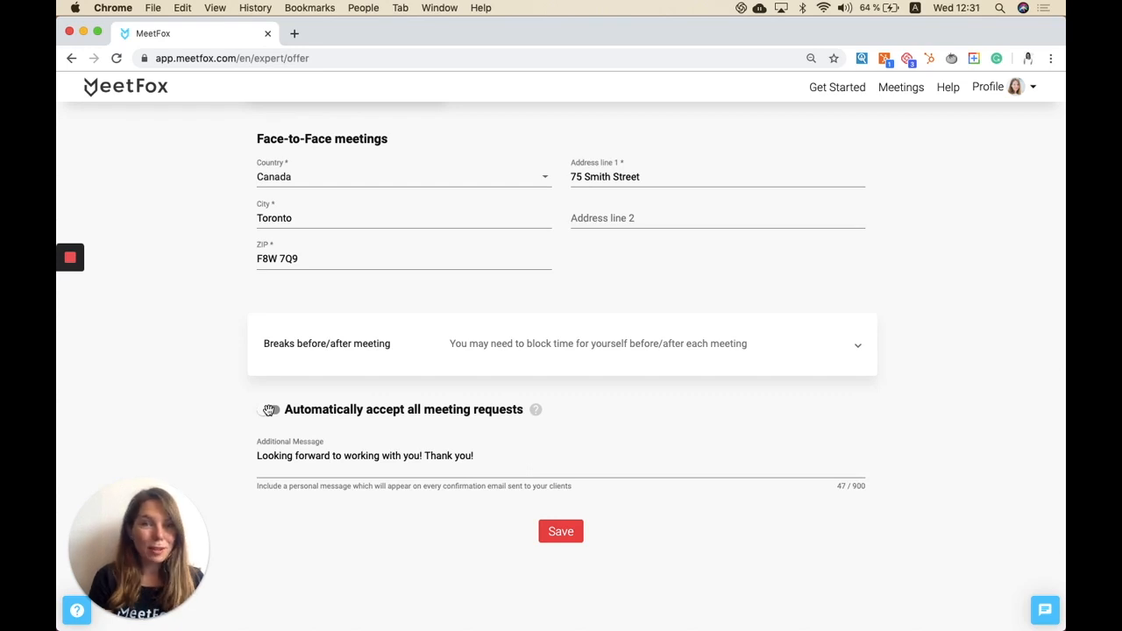
left_click(270, 410)
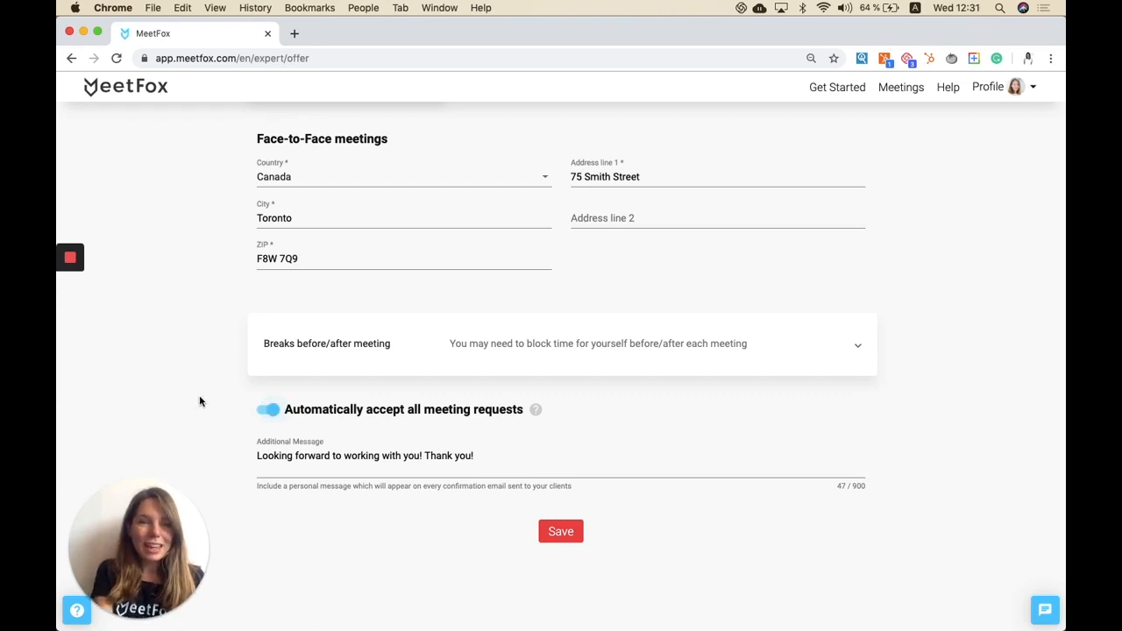
- Expand the settings for breaks before and after meetings
left_click(362, 350)
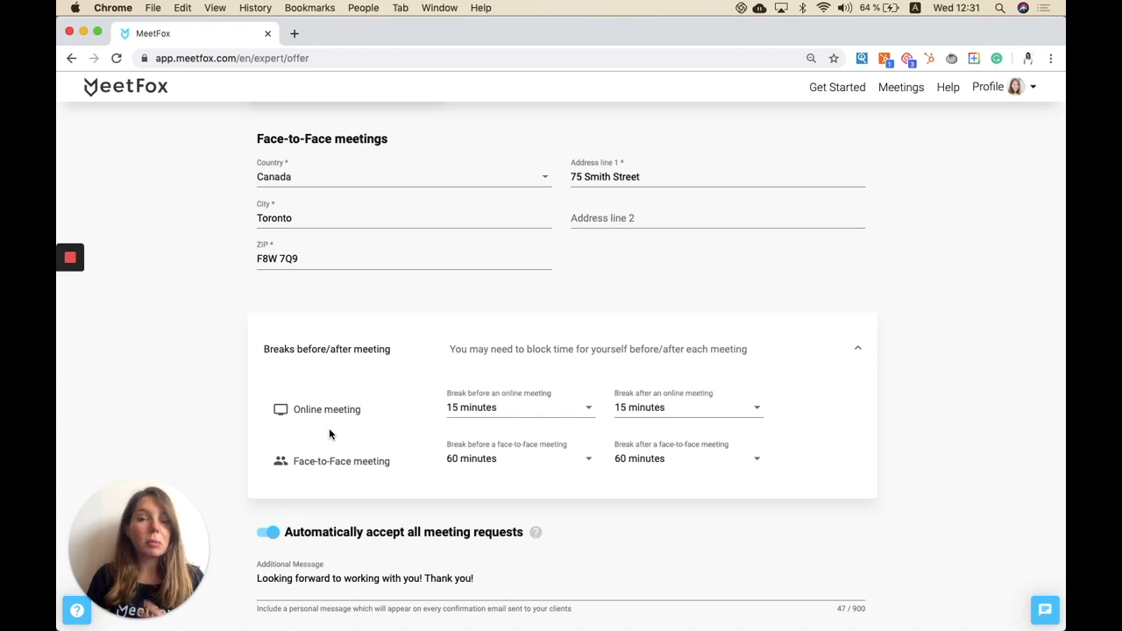
- Collapse the meeting break settings and save the service settings with the additional confirmation message
left_click(321, 375)
left_click(272, 456)
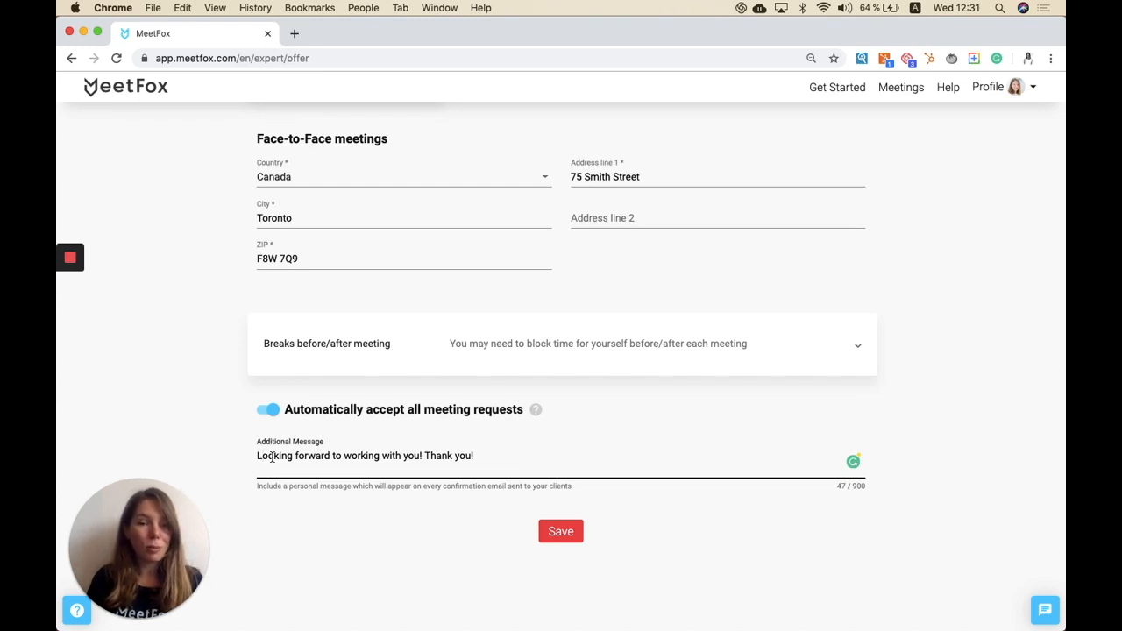
left_click(563, 529)
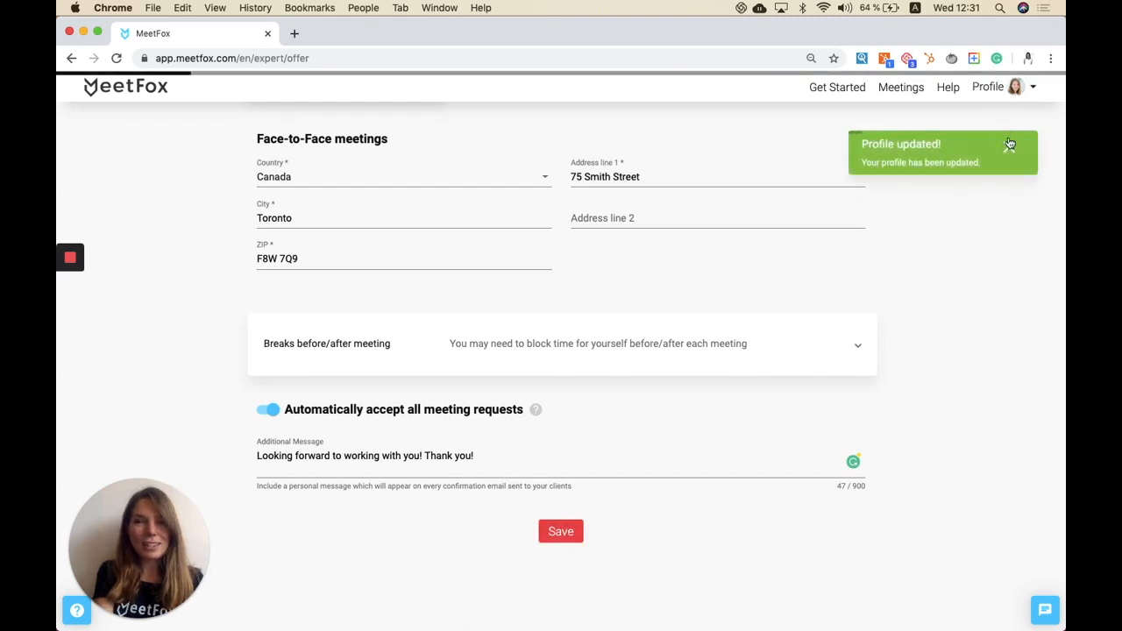
left_click(1011, 148)
- Open the calendar page and look over the calendar connections and the October 2019 month view
left_click(1016, 86)
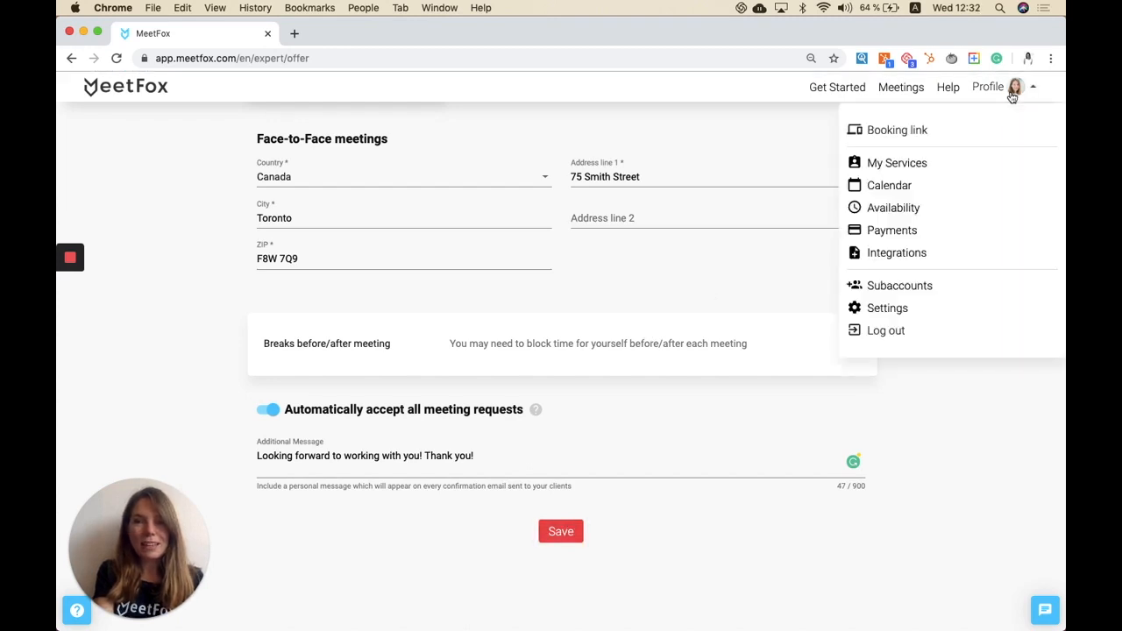
left_click(903, 191)
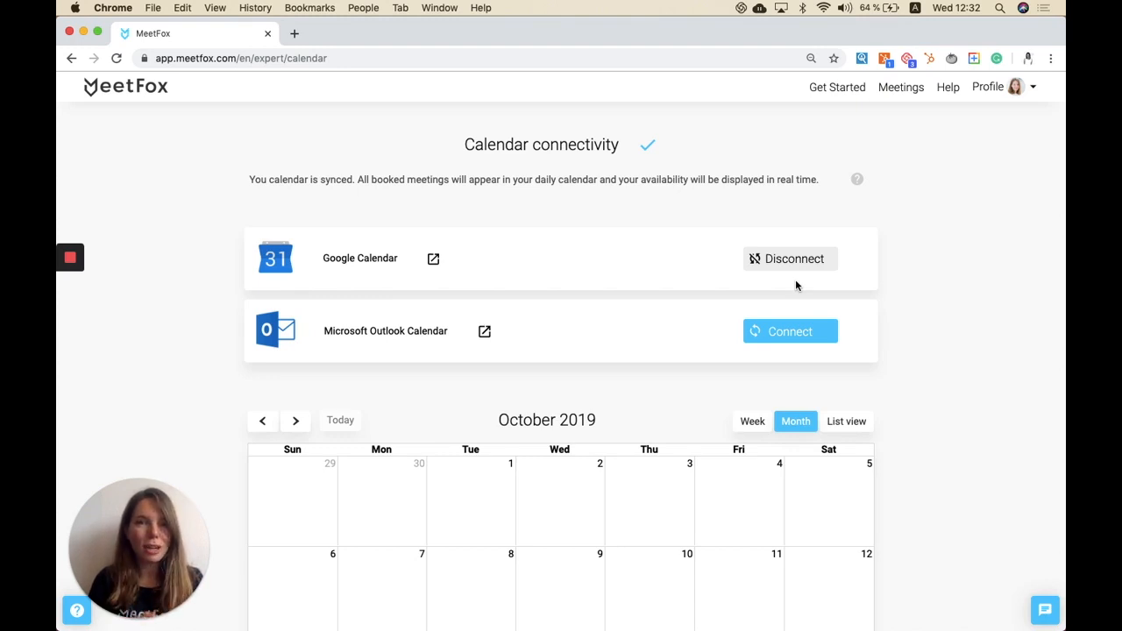
scroll(795, 281, "down", 5)
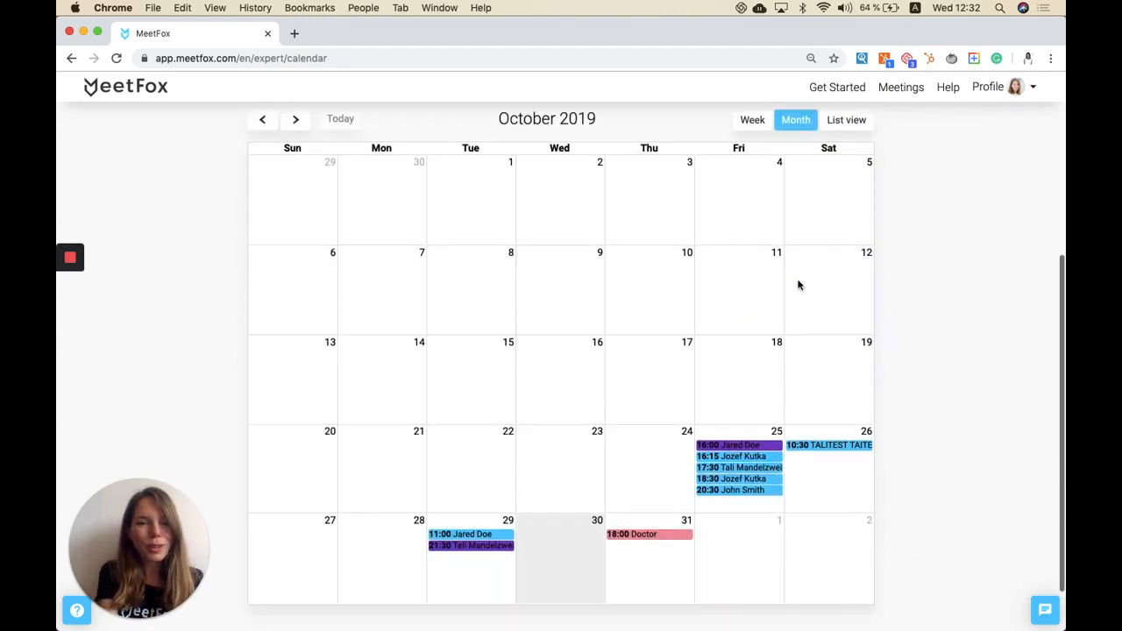
scroll(771, 282, "up", 1)
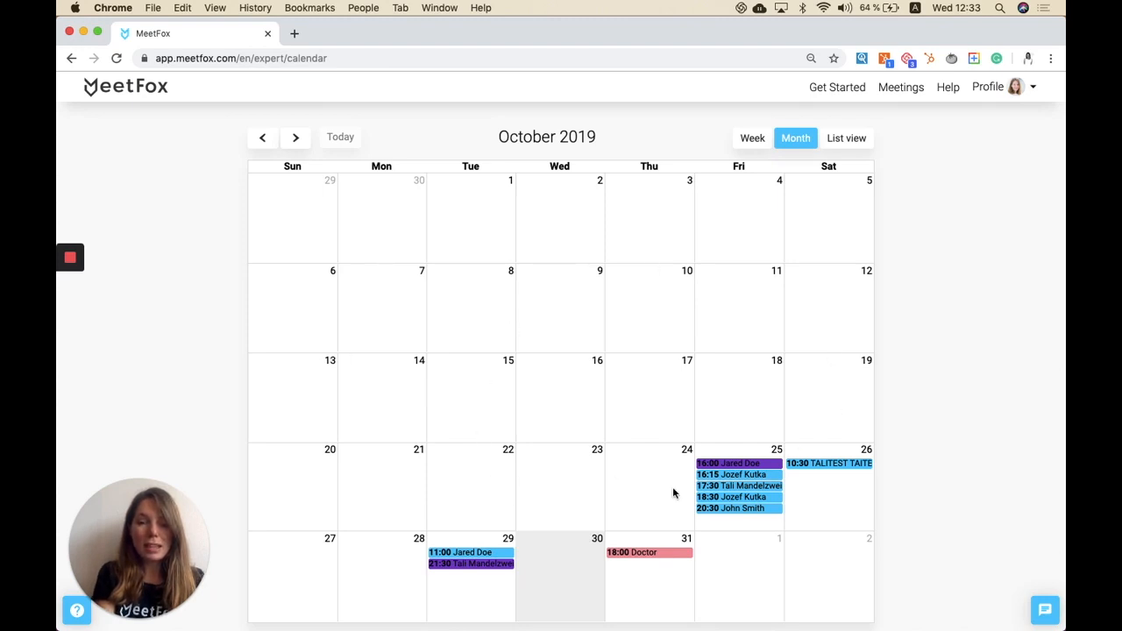
scroll(674, 492, "down", 2)
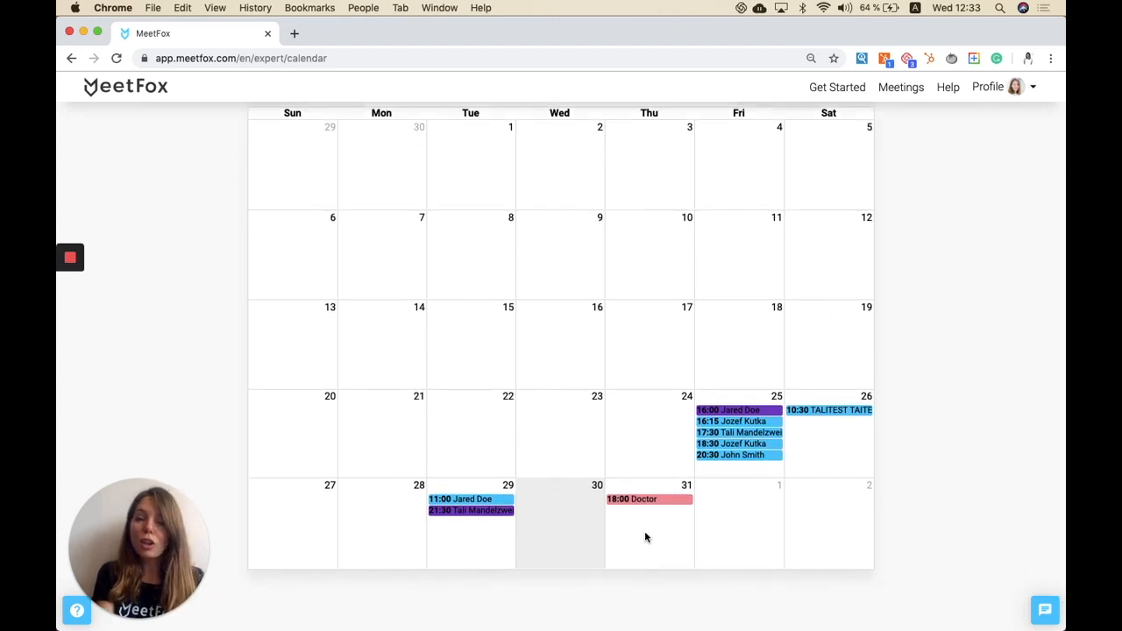
- Start an unavailable entry on November 1, 2019 in the calendar and title it "Vacation"
left_click(748, 517)
left_click(402, 334)
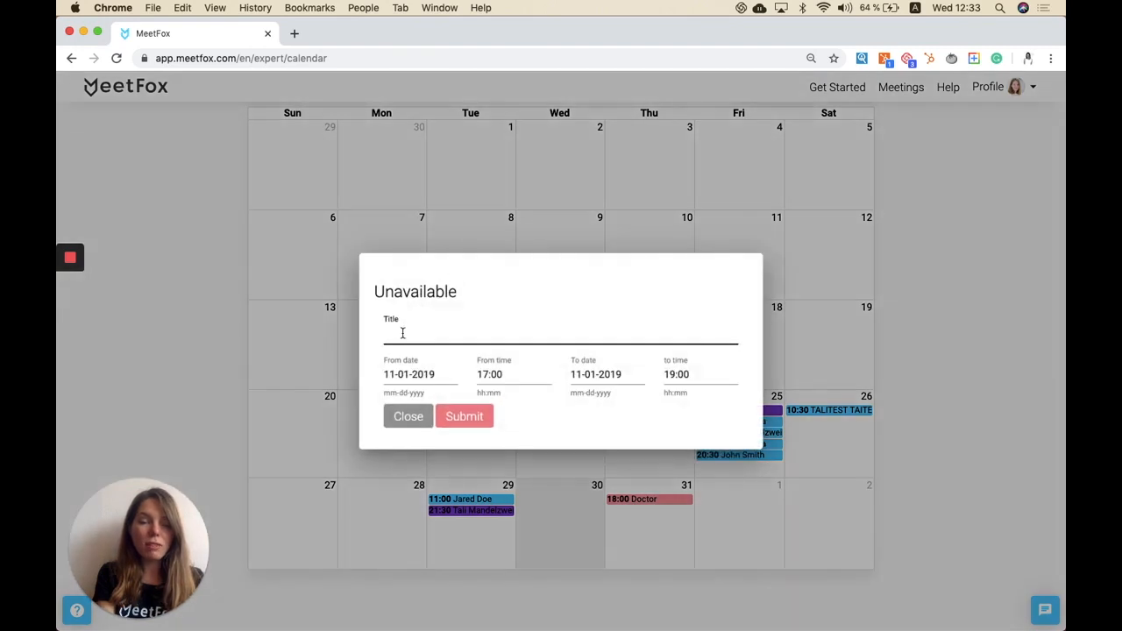
type("Vacatoi")
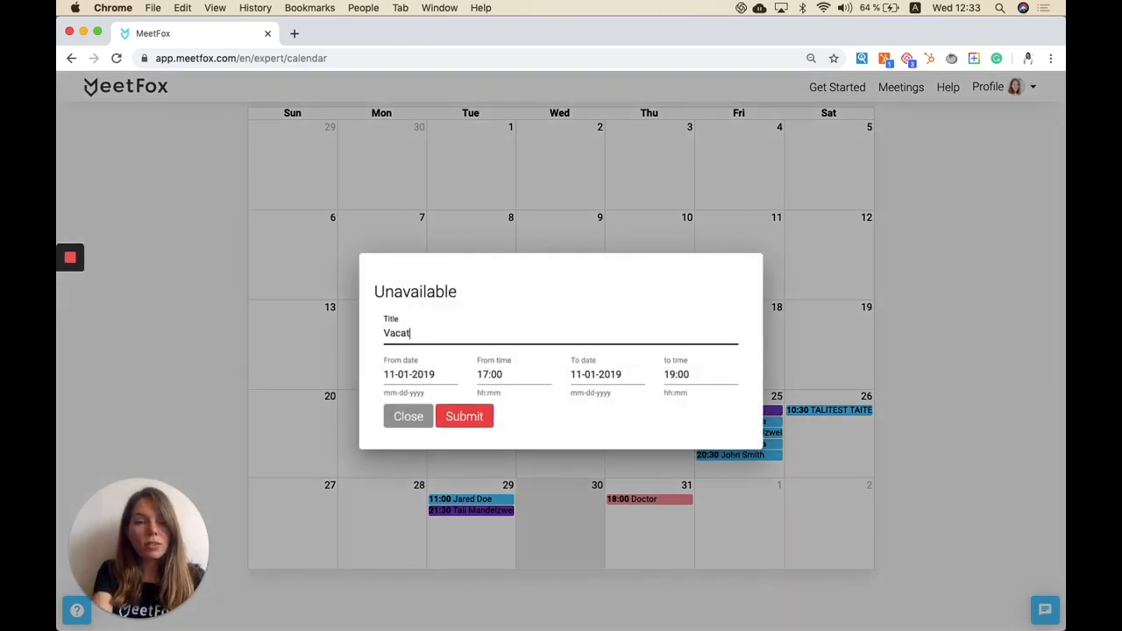
key("BackSpace")
key("BackSpace")
type("ion")
- Set the vacation entry's end date to 11-11-2019 and submit it
key("Tab")
key("Tab")
key("Tab")
left_click(591, 377)
key("BackSpace")
type("1")
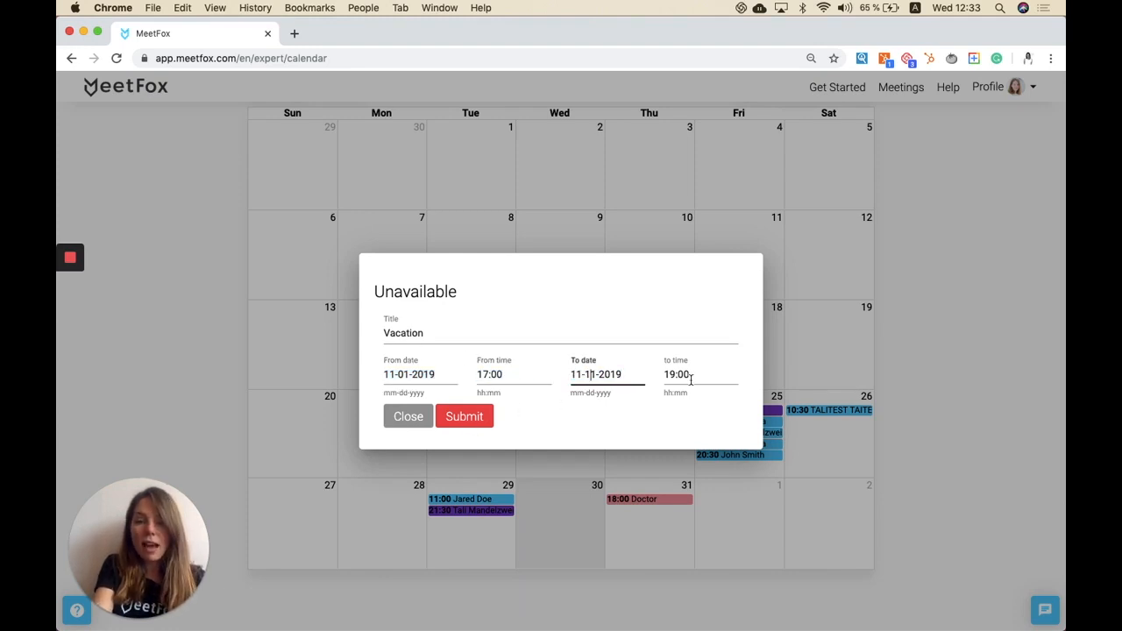
left_click(478, 421)
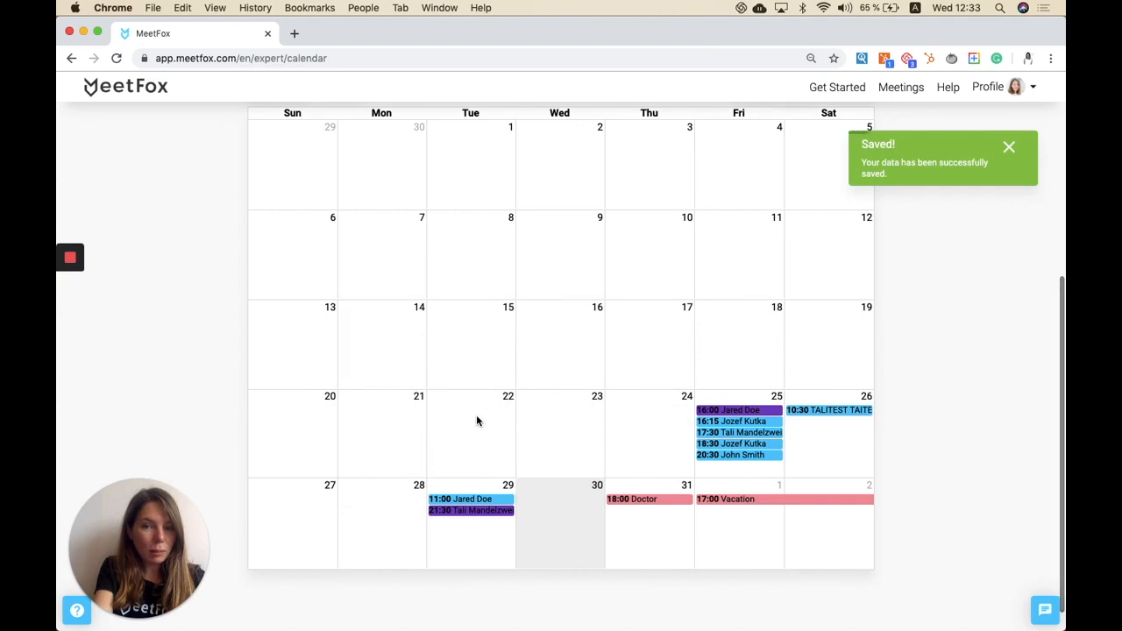
- Leave the calendar and open the availability page with the regular weekly hours
scroll(478, 421, "up", 2)
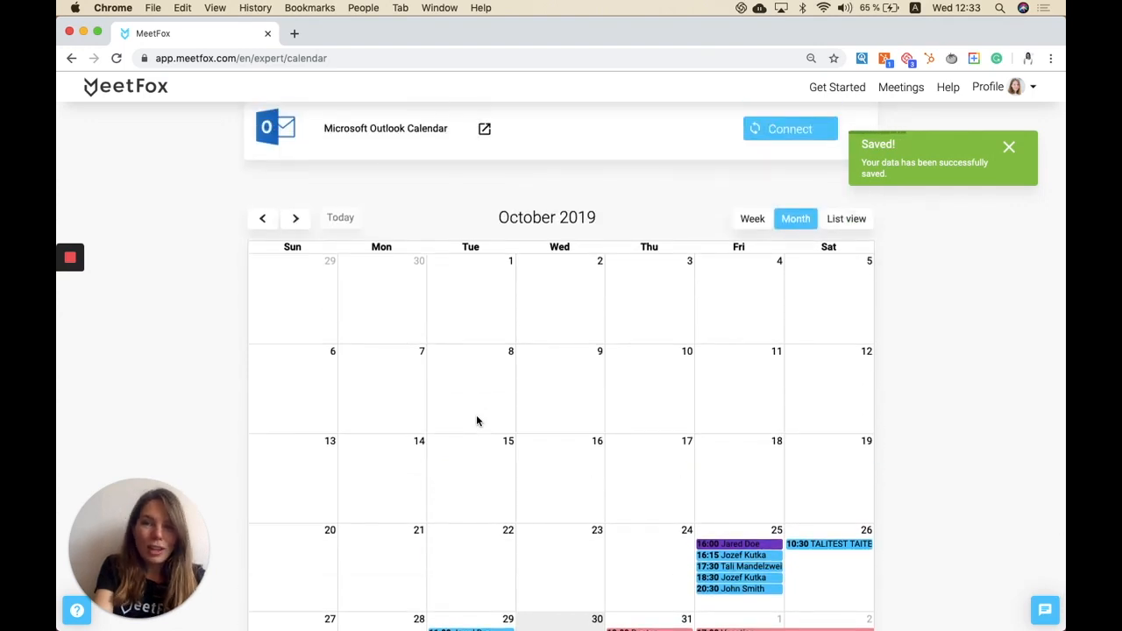
scroll(476, 421, "up", 3)
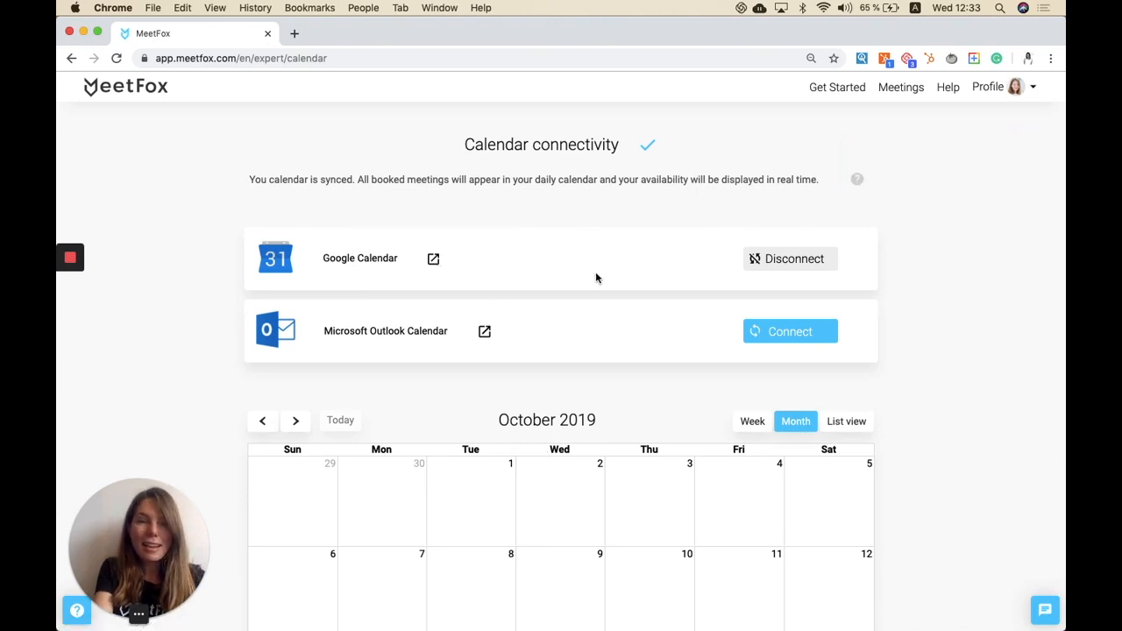
left_click(1014, 88)
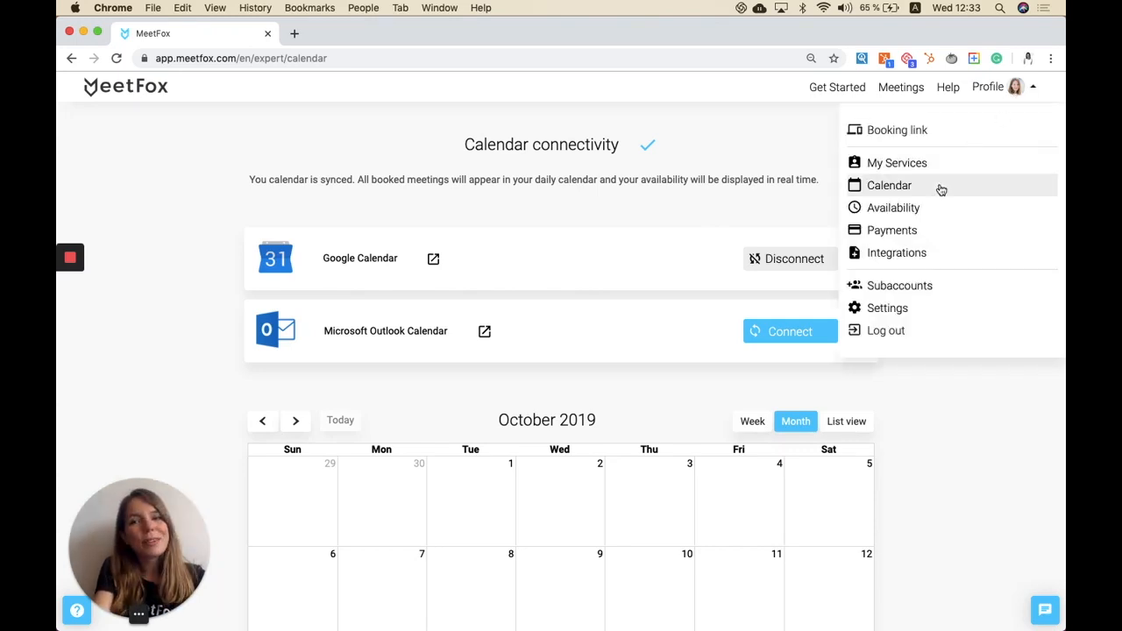
left_click(922, 208)
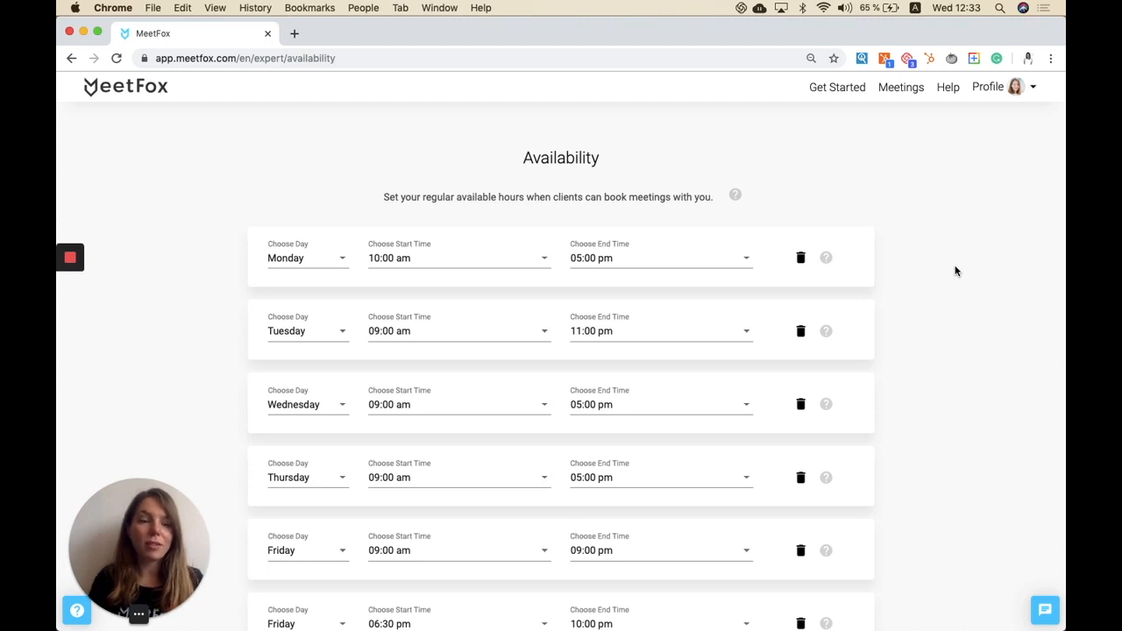
- Set the end time of the first Friday availability slot to 12:00 pm
scroll(956, 271, "down", 3)
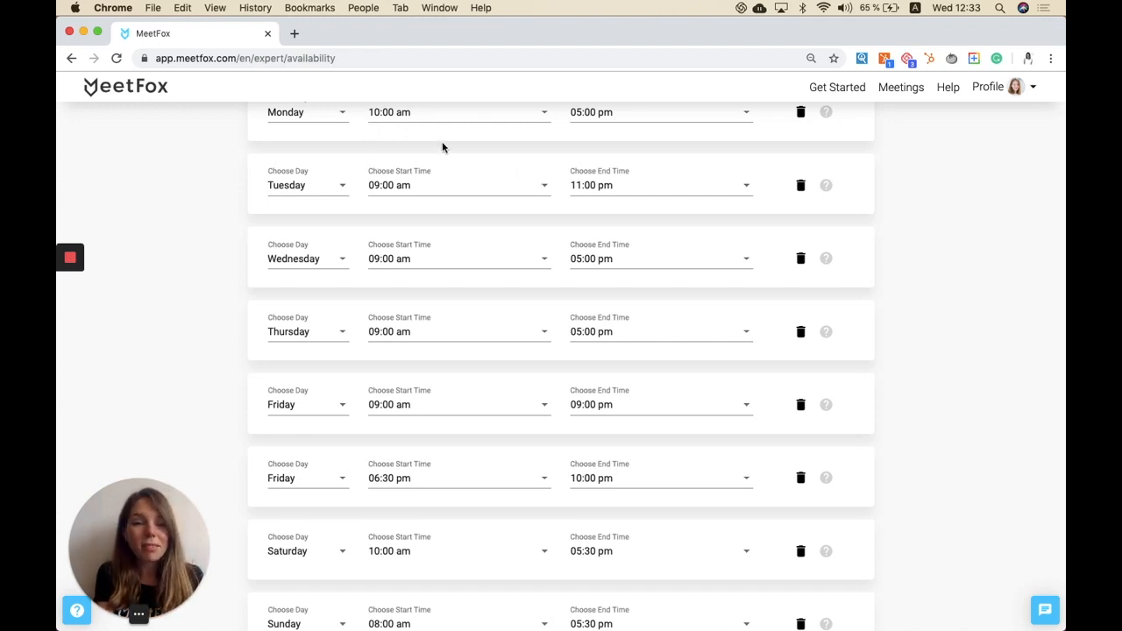
scroll(404, 311, "down", 1)
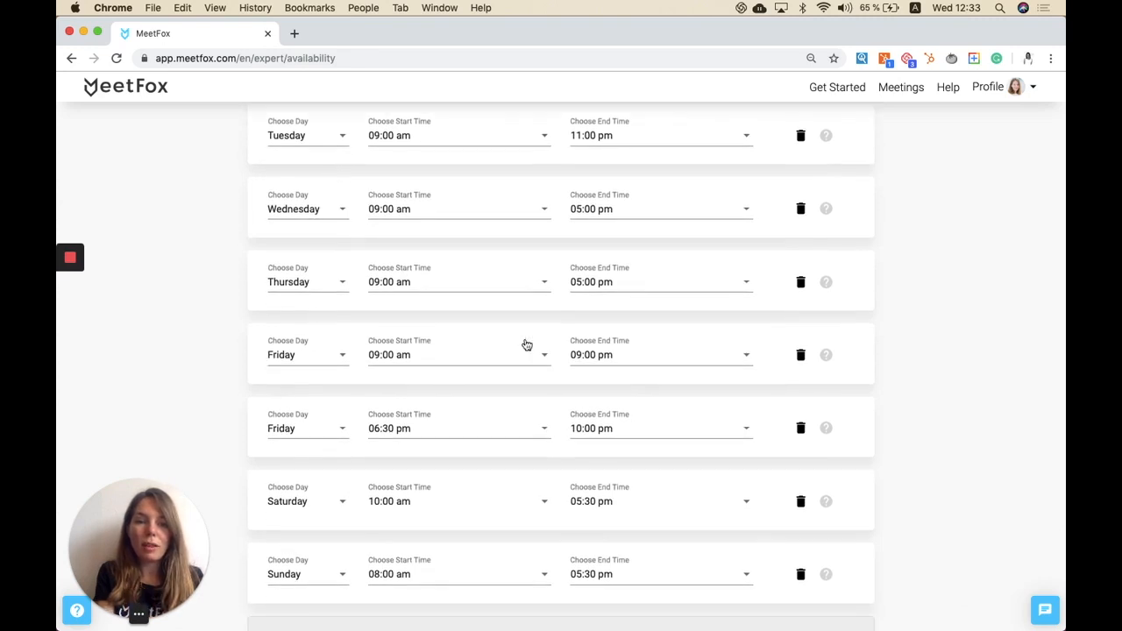
left_click(605, 360)
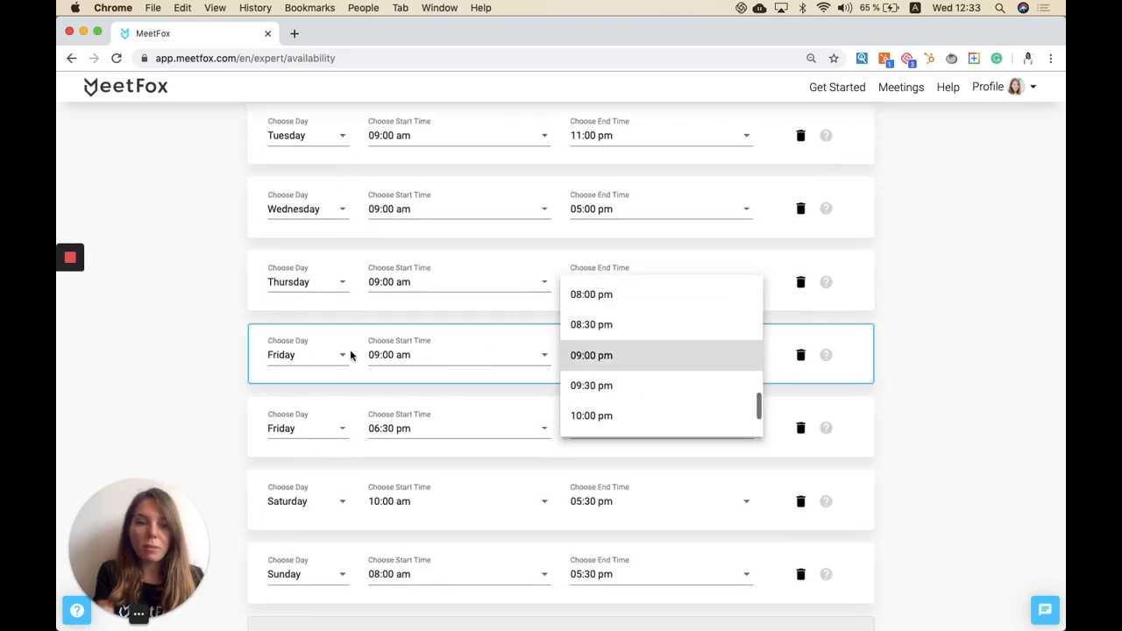
left_click(277, 361)
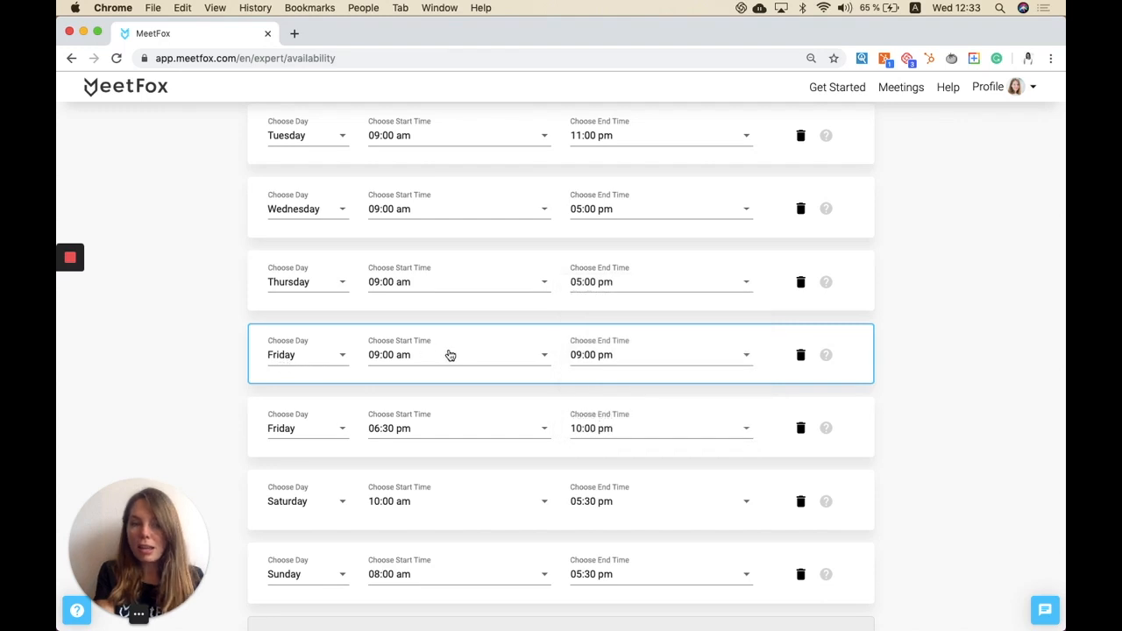
left_click(576, 356)
scroll(589, 351, "up", 1)
scroll(592, 349, "up", 8)
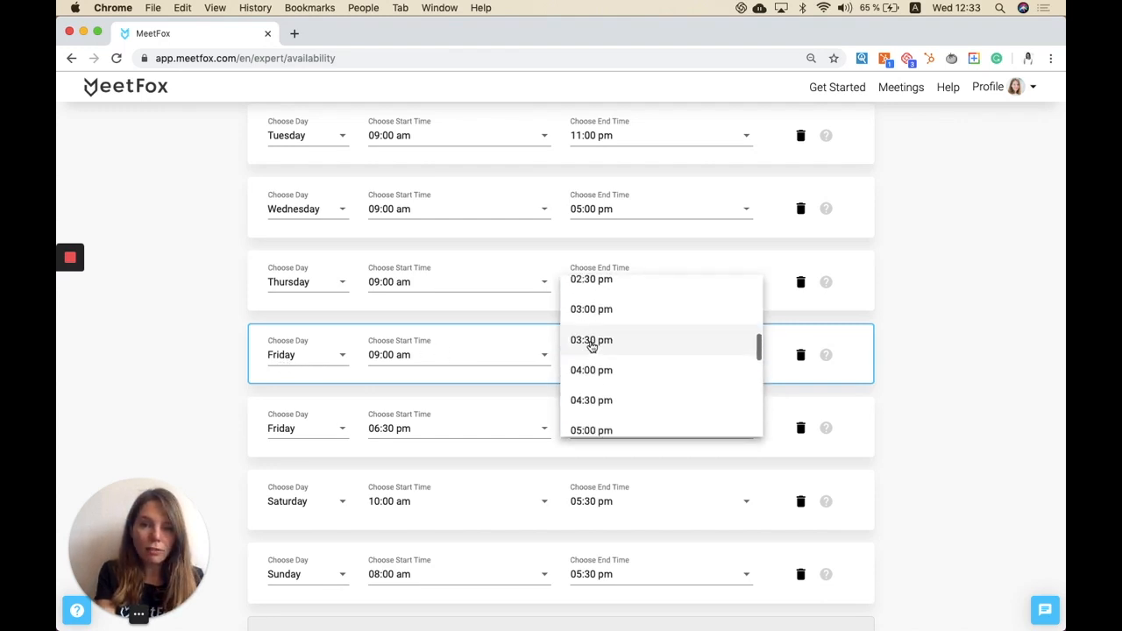
left_click(592, 320)
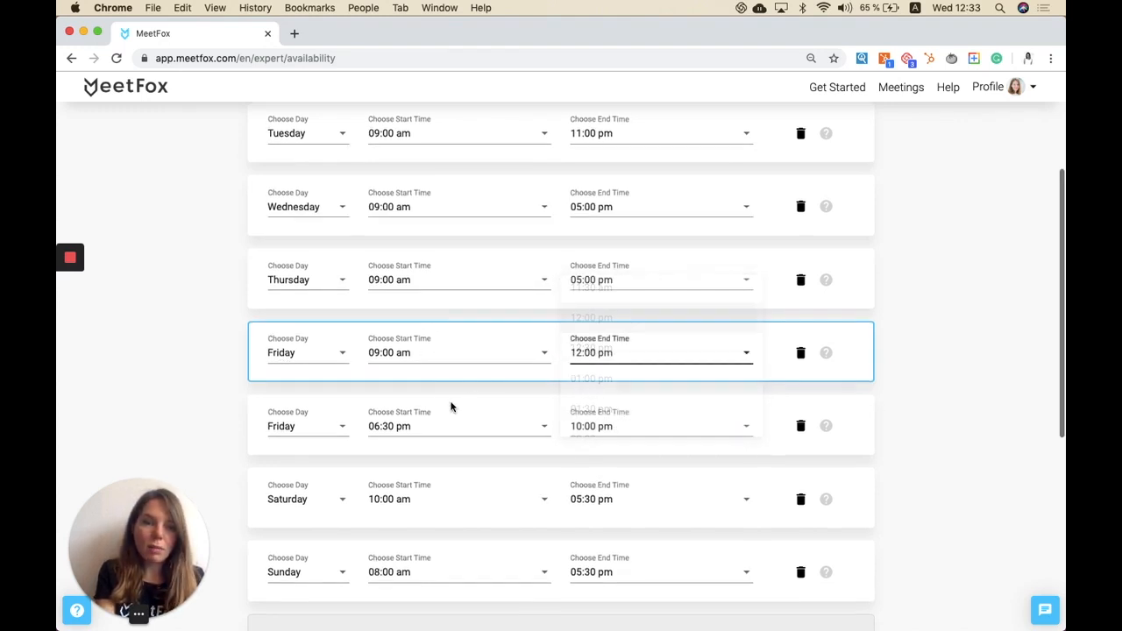
- Set the second Friday availability slot to start at 01:00 pm and end at 08:00 pm
left_click(409, 427)
scroll(409, 409, "up", 3)
scroll(408, 408, "up", 6)
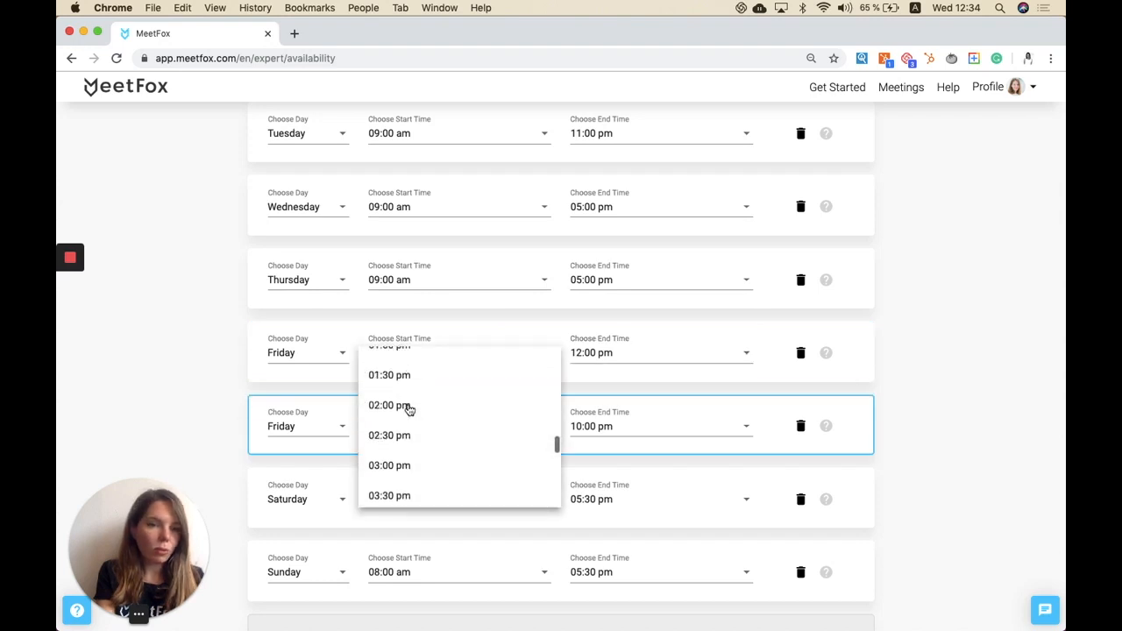
left_click(406, 403)
scroll(615, 356, "down", 1)
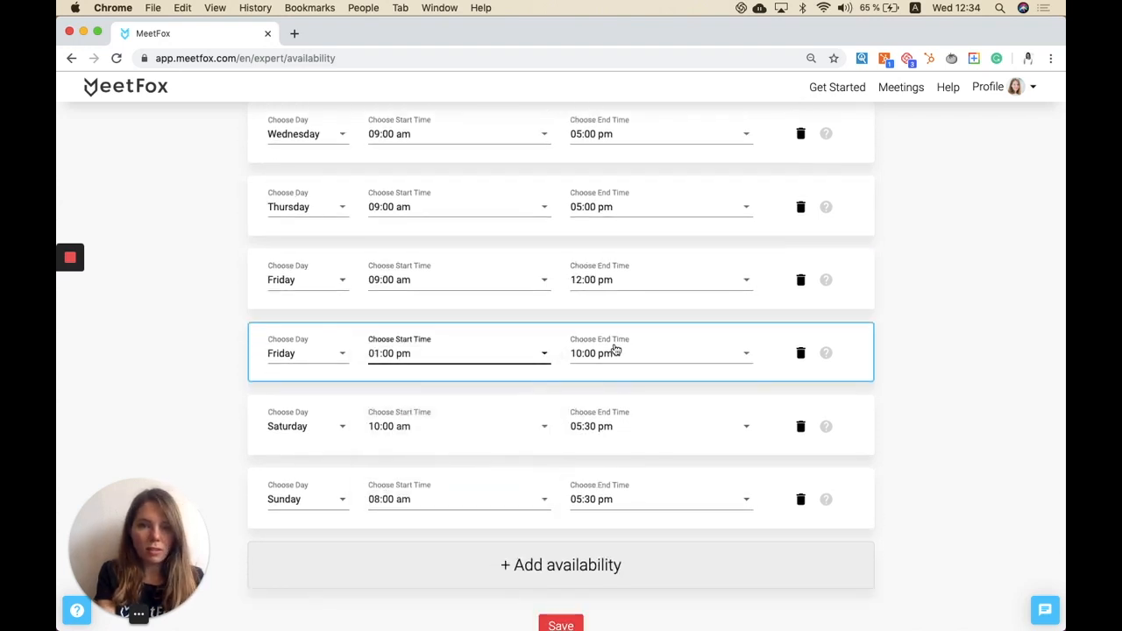
left_click(615, 356)
scroll(614, 351, "up", 2)
left_click(607, 321)
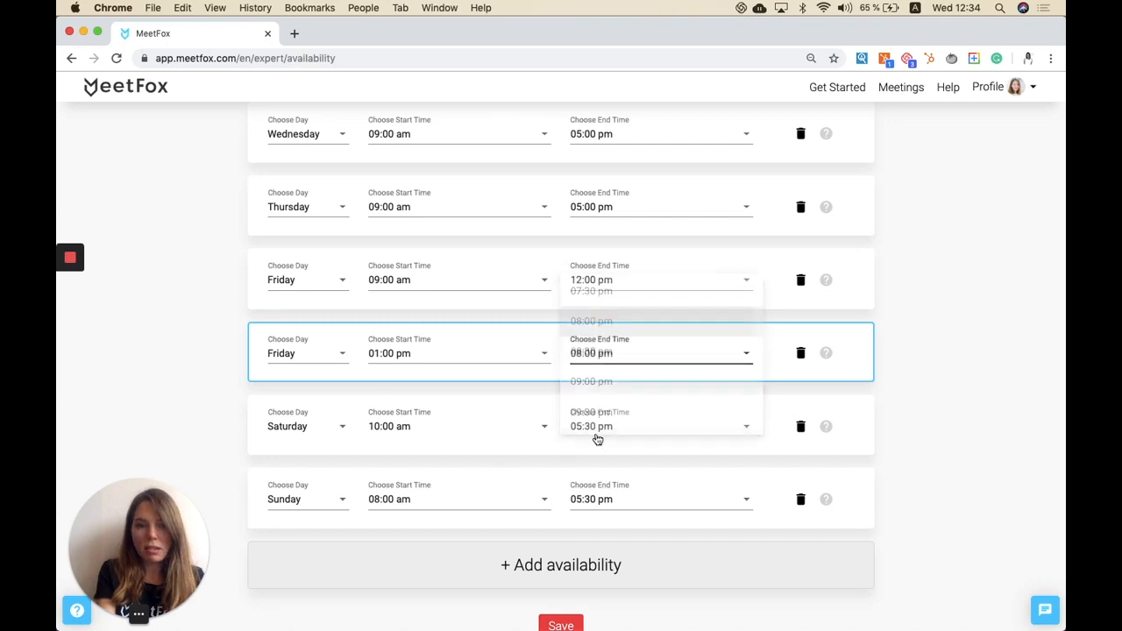
- Delete the Saturday and Sunday availability slots and save the weekly availability
scroll(539, 551, "down", 1)
left_click(801, 369)
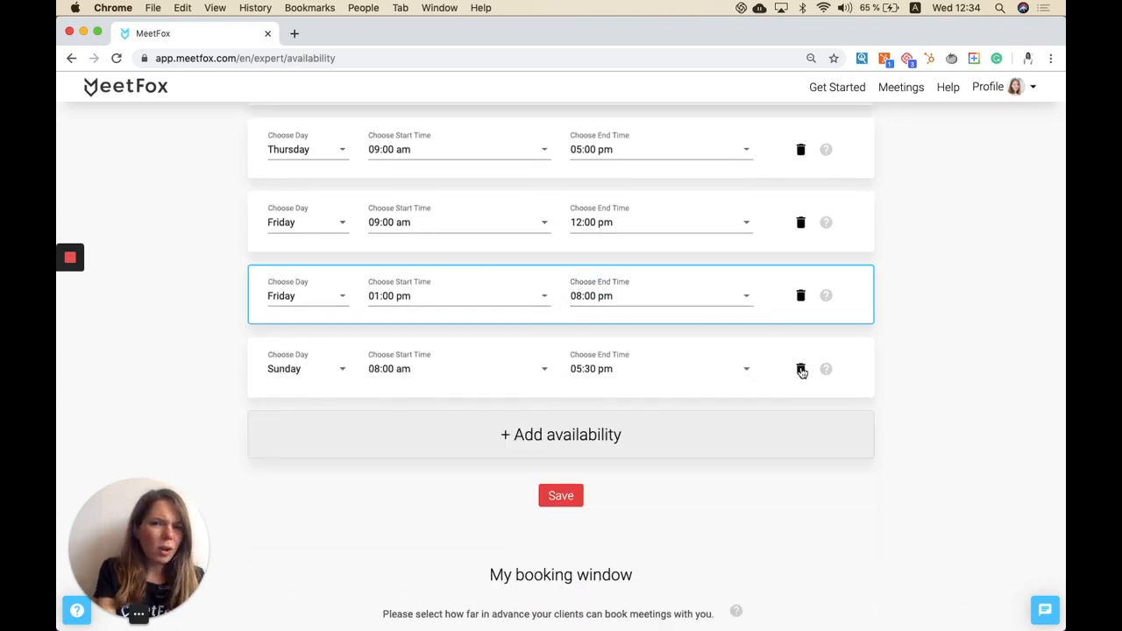
left_click(802, 369)
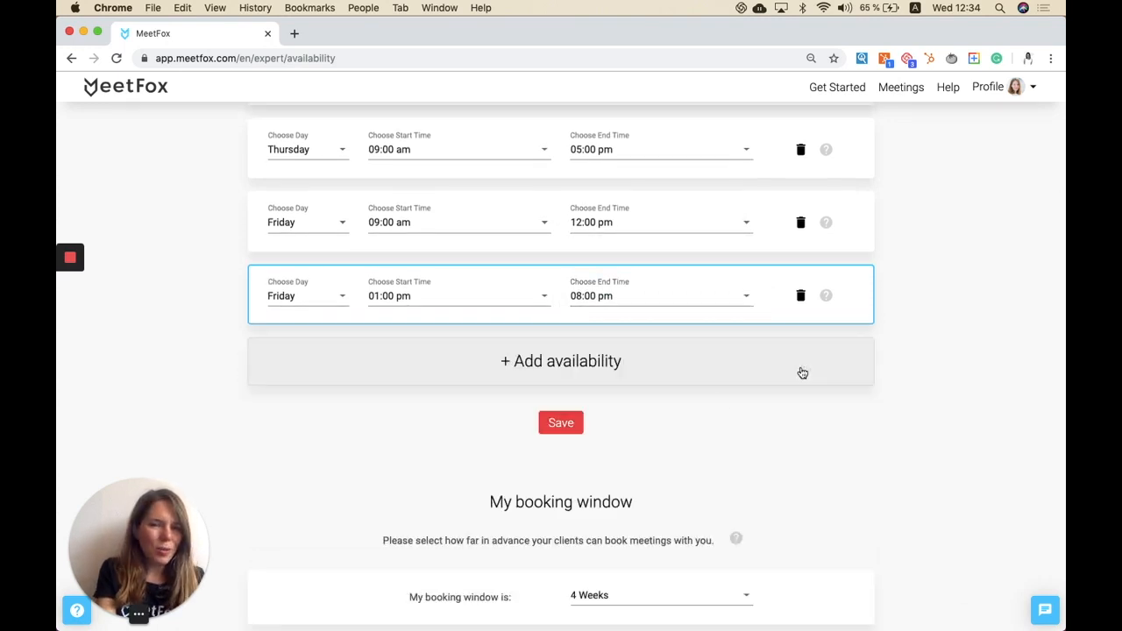
left_click(555, 424)
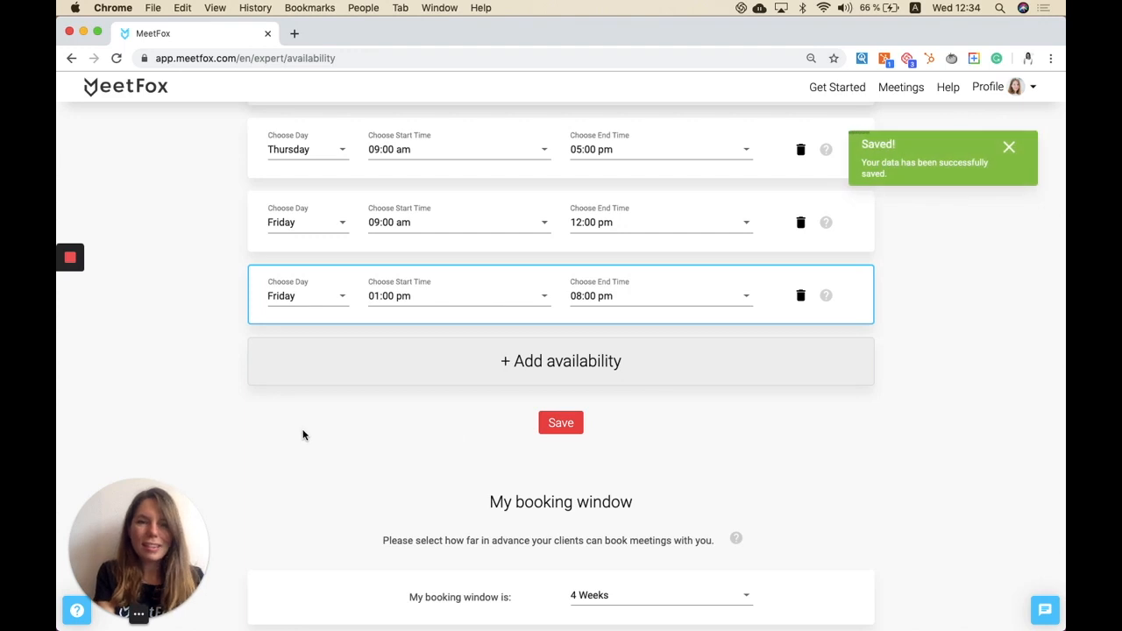
- Review the saved weekly hours and the booking window setting
scroll(303, 435, "up", 6)
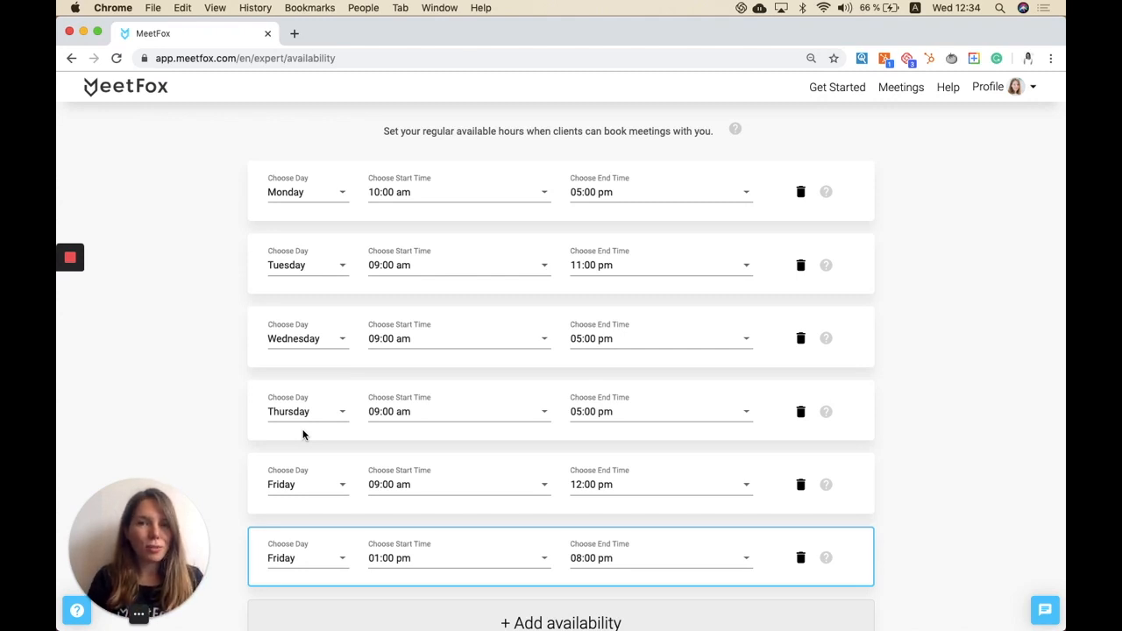
scroll(302, 435, "down", 8)
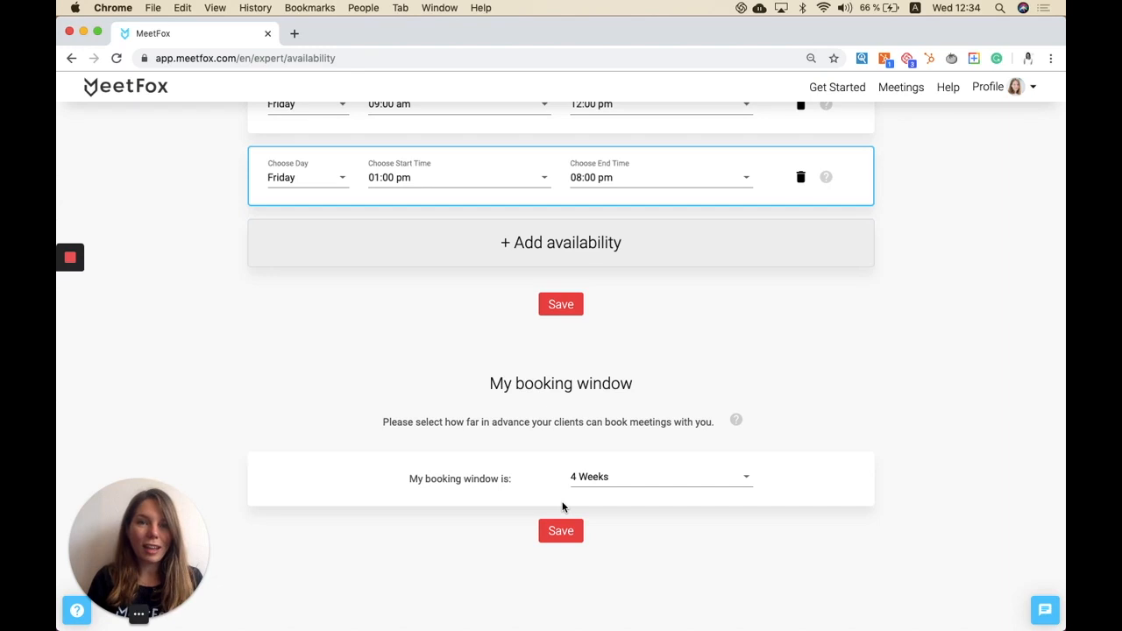
scroll(563, 507, "up", 10)
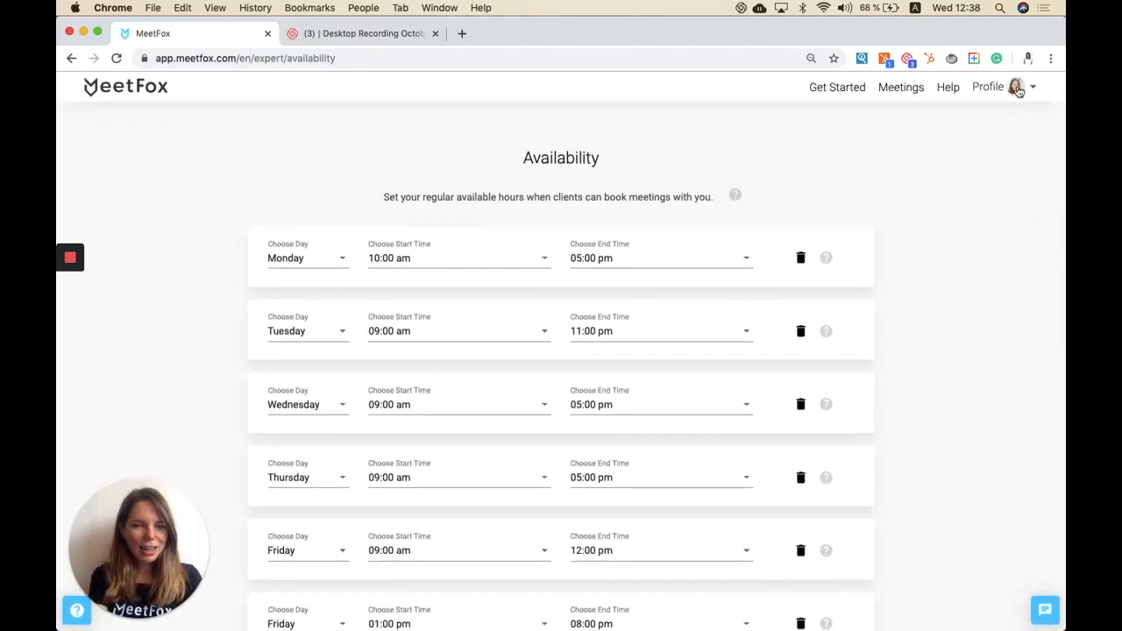
- Look over the payment options page, including the cancellation policy, and go on to the integrations page
left_click(1017, 91)
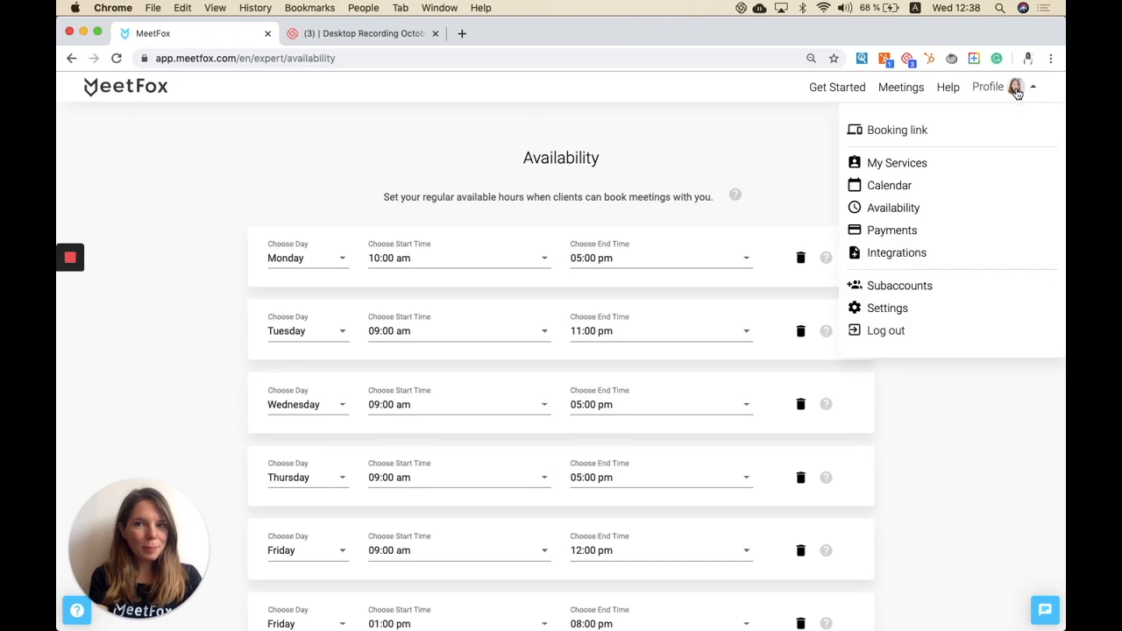
left_click(910, 230)
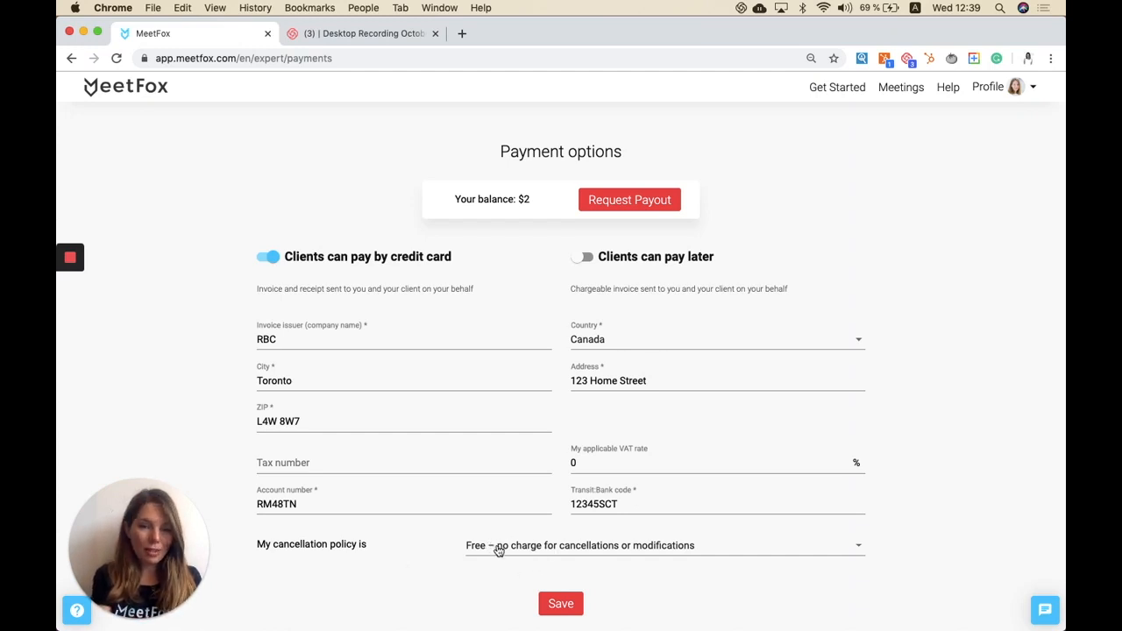
left_click(1010, 95)
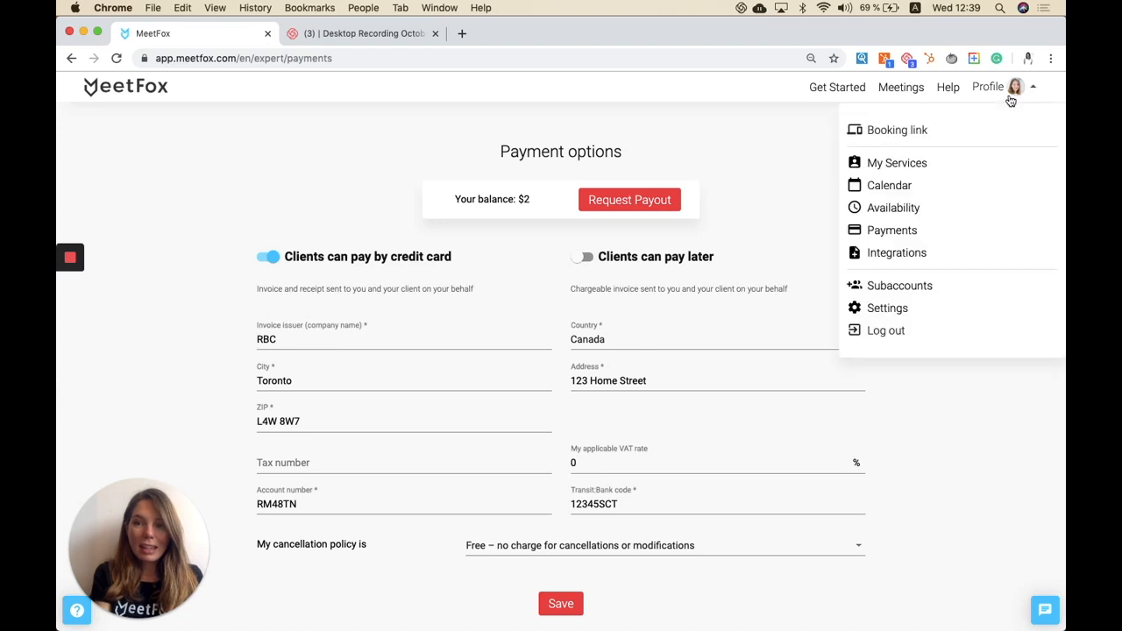
left_click(899, 265)
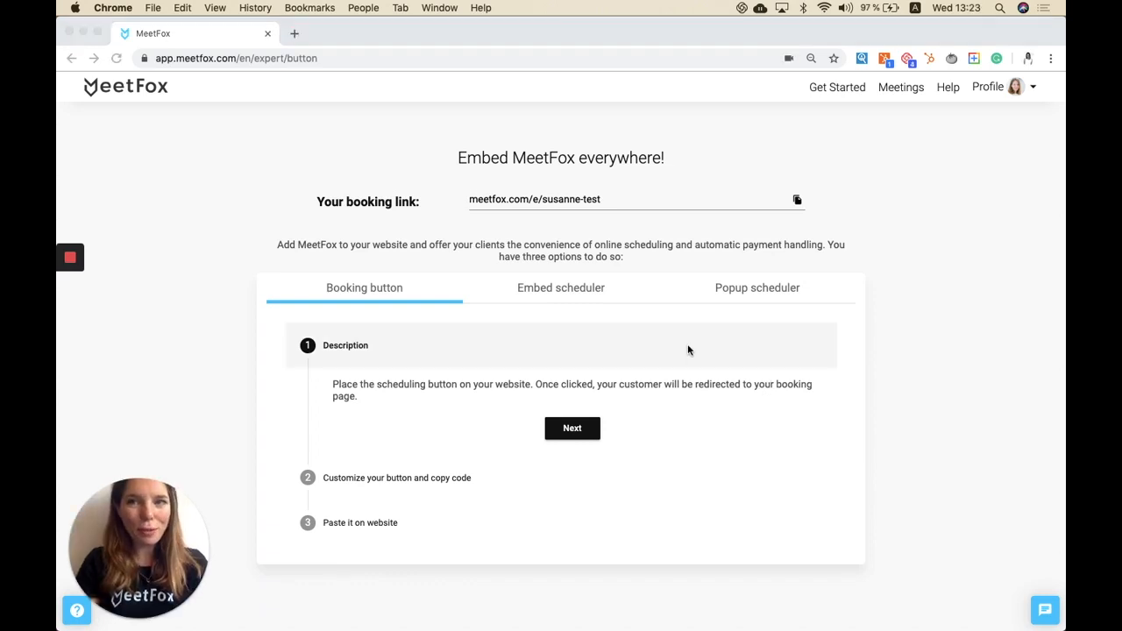
- Open the public booking page and pick an online 15-minute Discovery Call on October 30th 2019 at 13:30
left_click(1008, 91)
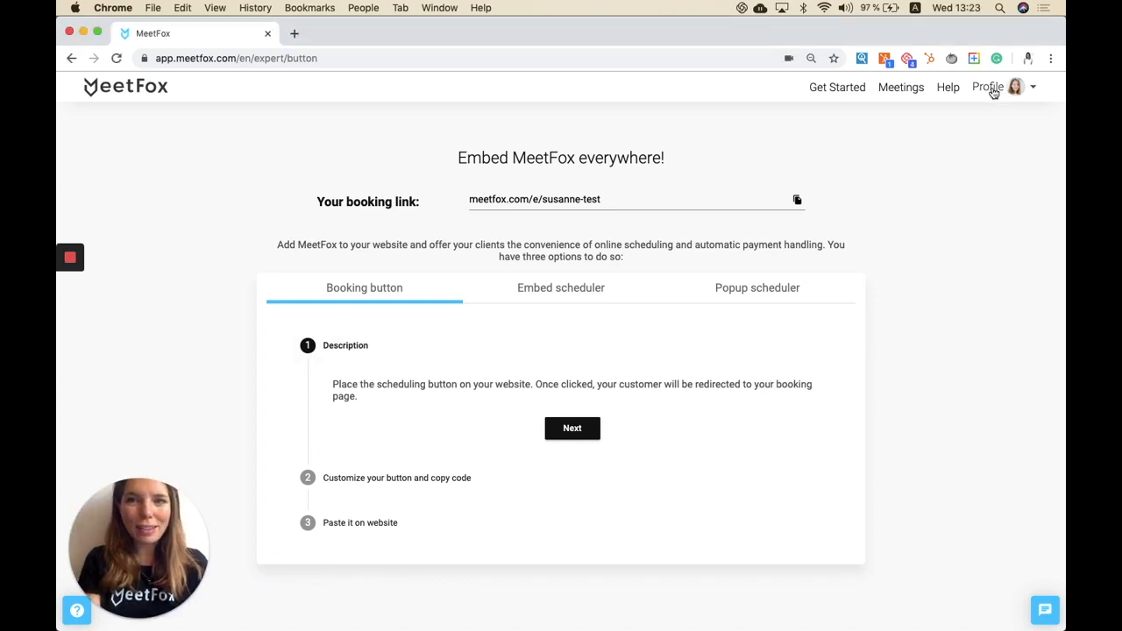
left_click(992, 92)
left_click(942, 133)
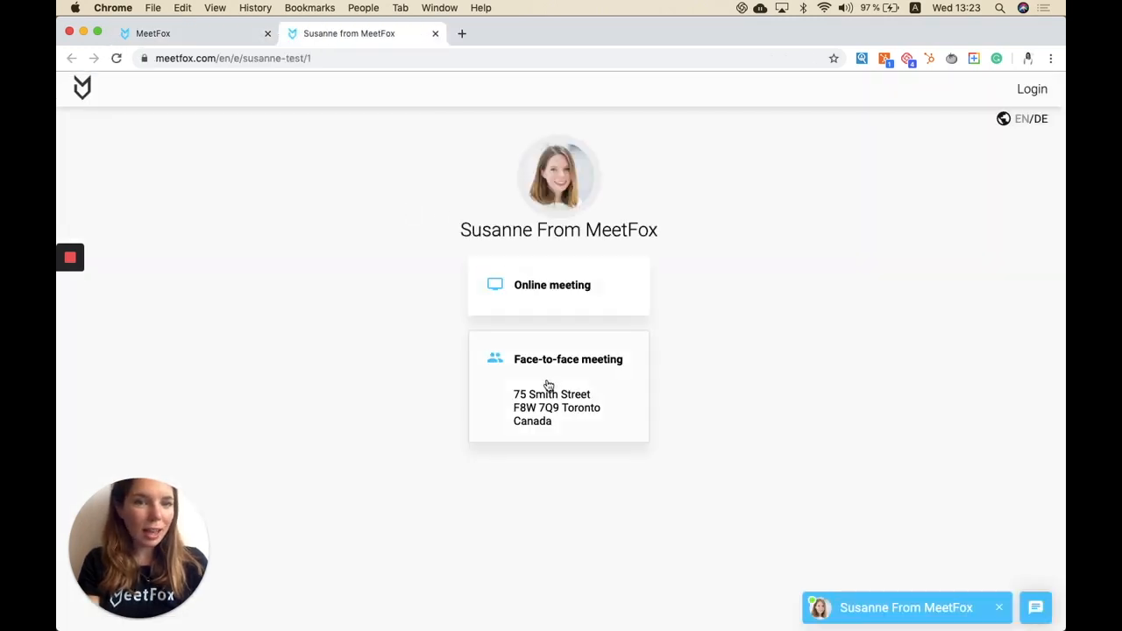
left_click(567, 309)
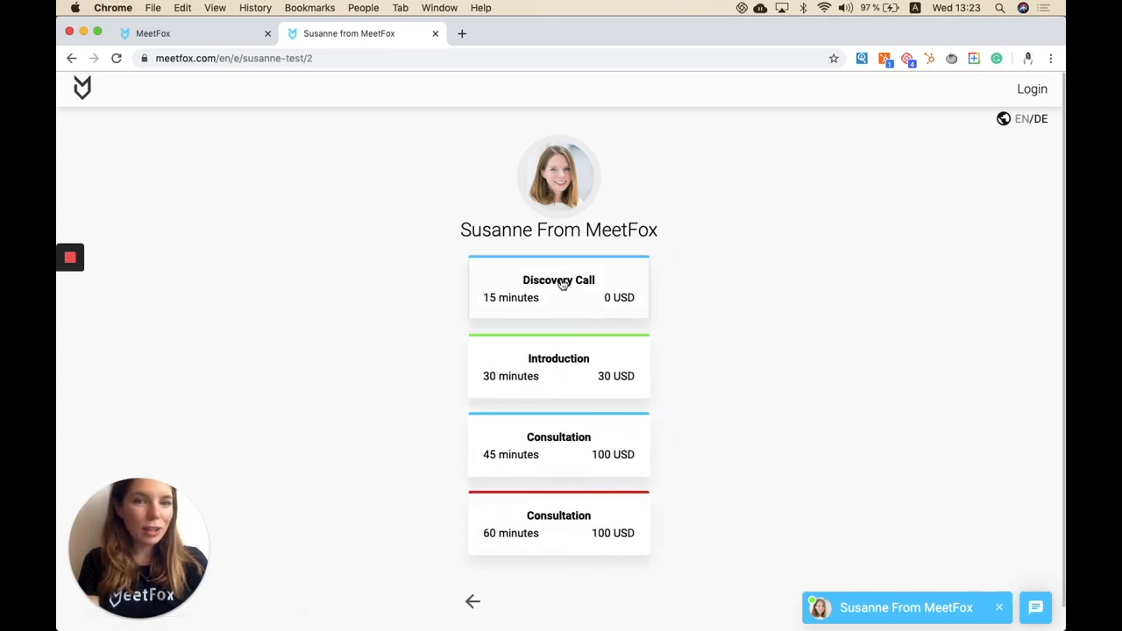
left_click(548, 294)
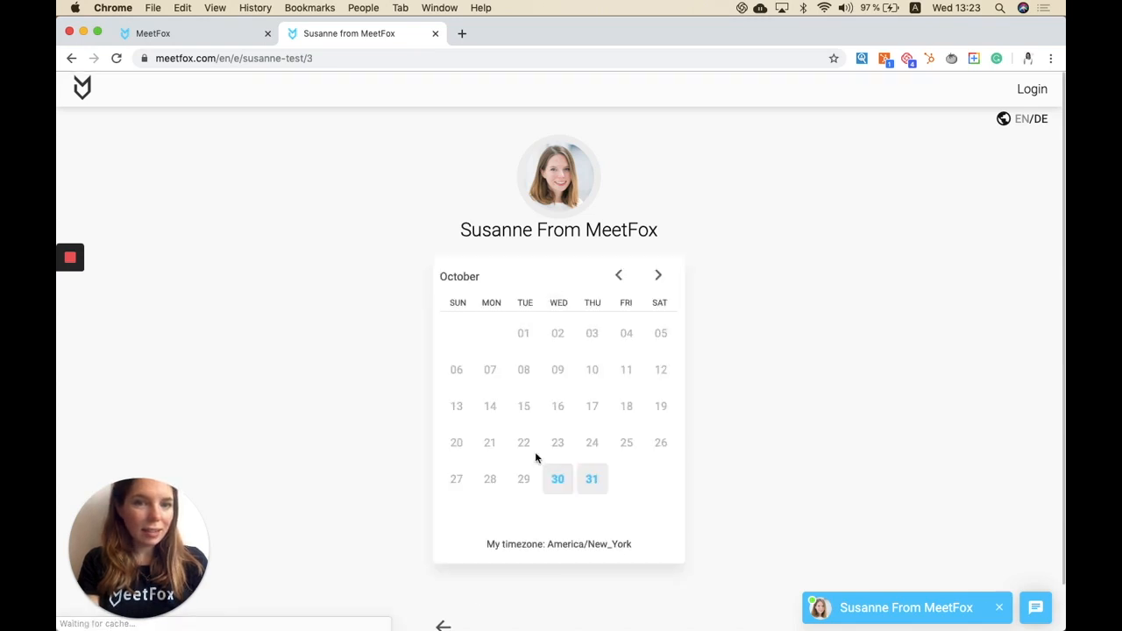
left_click(567, 487)
left_click(671, 318)
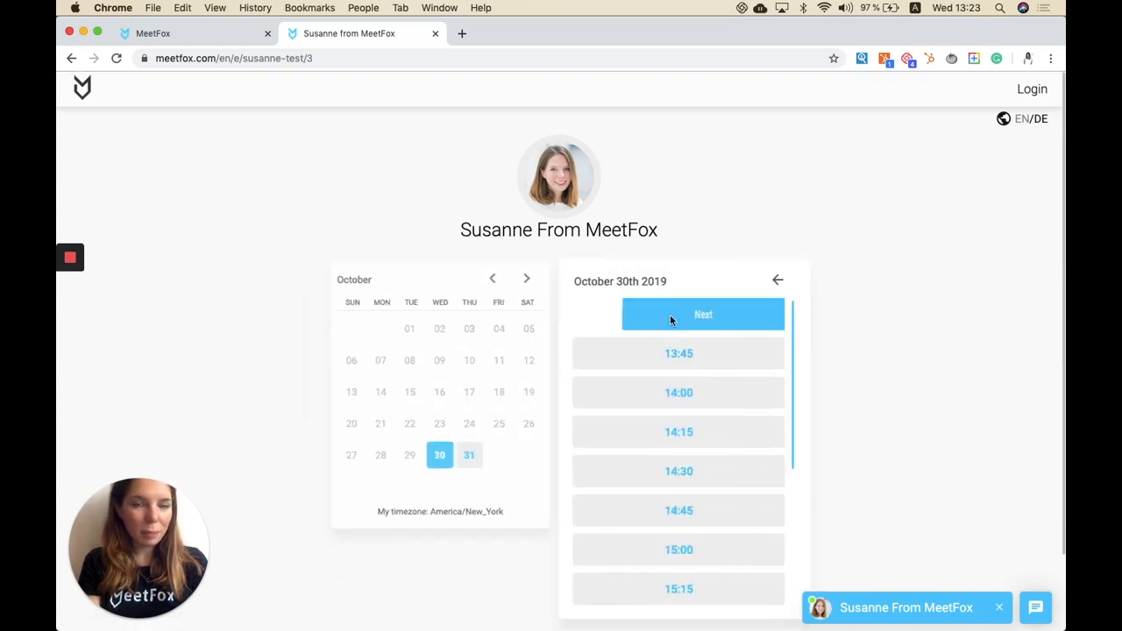
left_click(669, 314)
- Fill in the client's first name, last name and e-mail, accept the terms and data policy, and continue to the confirmation
left_click(520, 277)
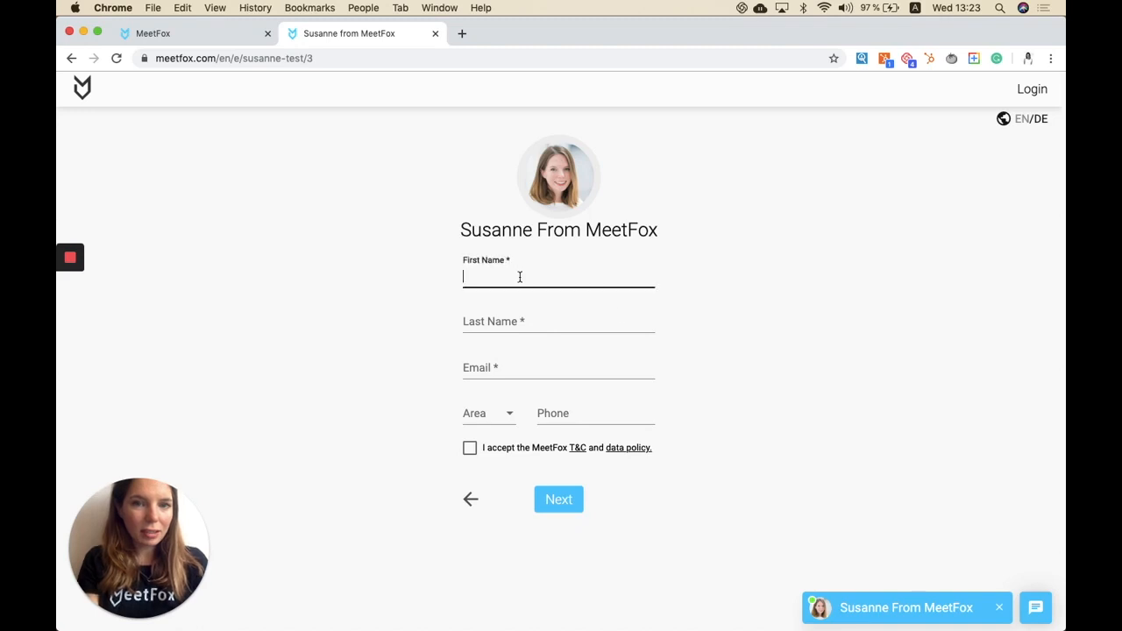
key("Tab")
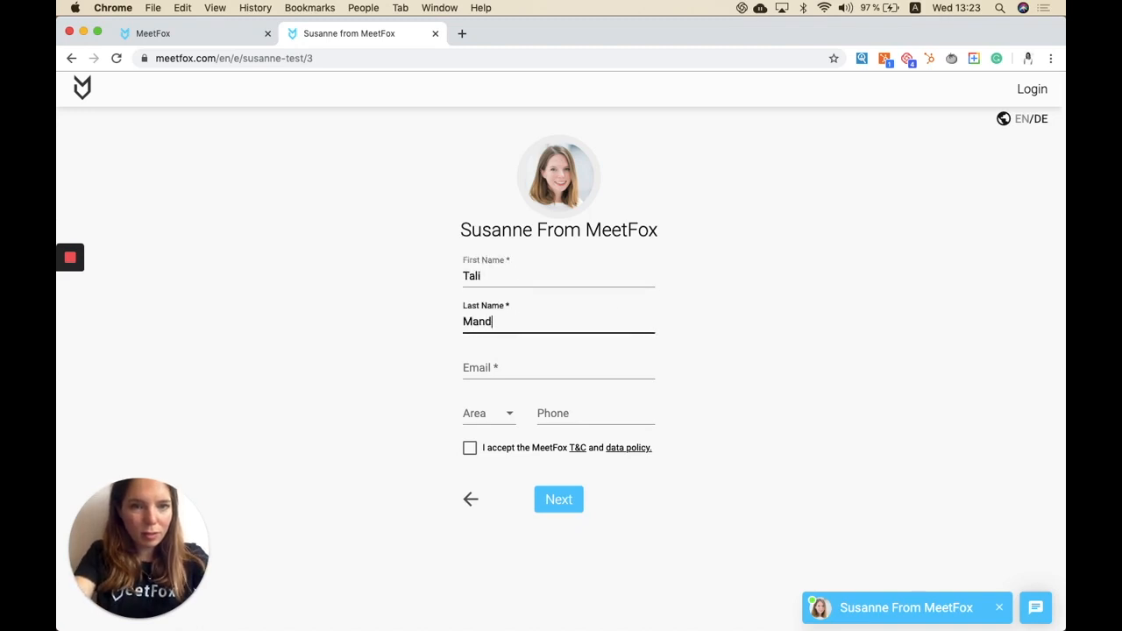
key("Tab")
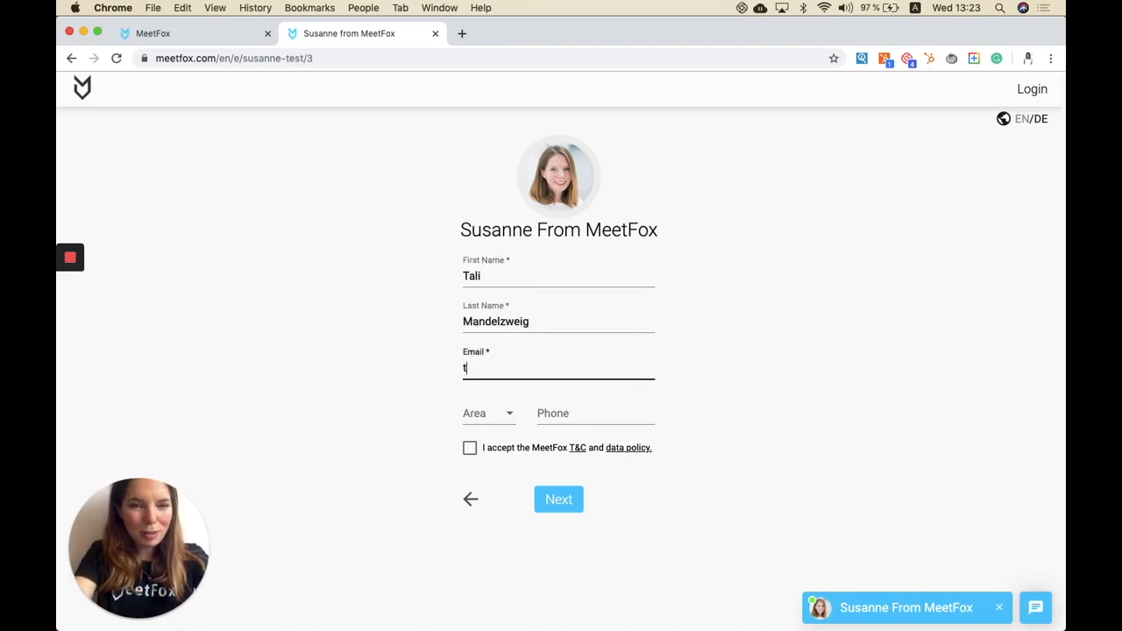
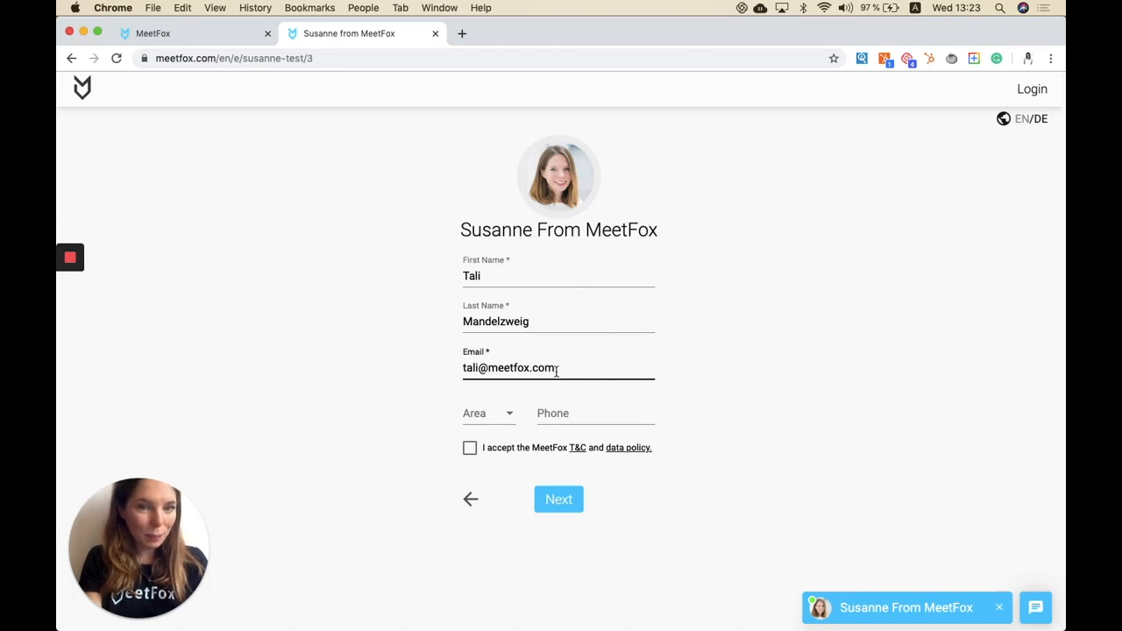
left_click(470, 451)
left_click(567, 506)
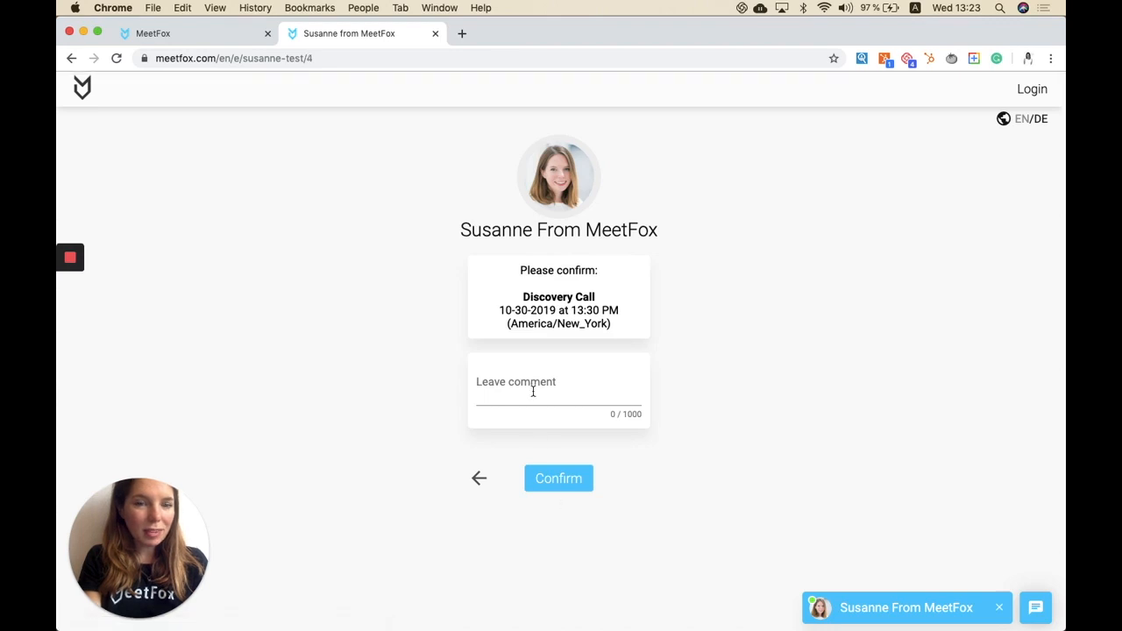
- Add the comment "Hello" to the Discovery Call booking and confirm it
left_click(532, 389)
type("Hello")
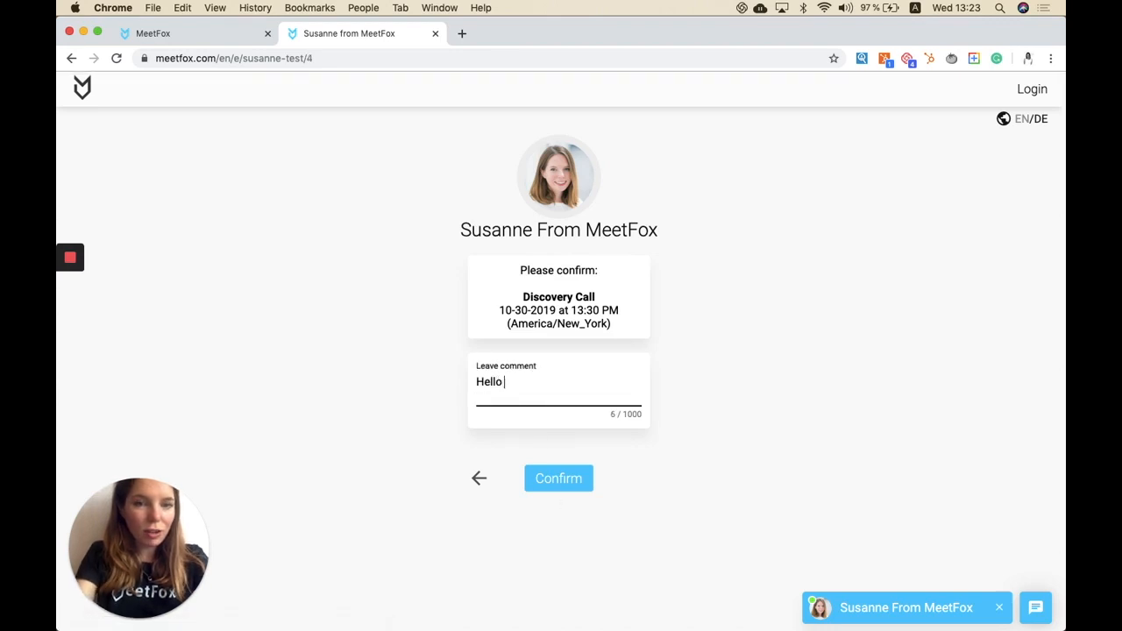
left_click(564, 479)
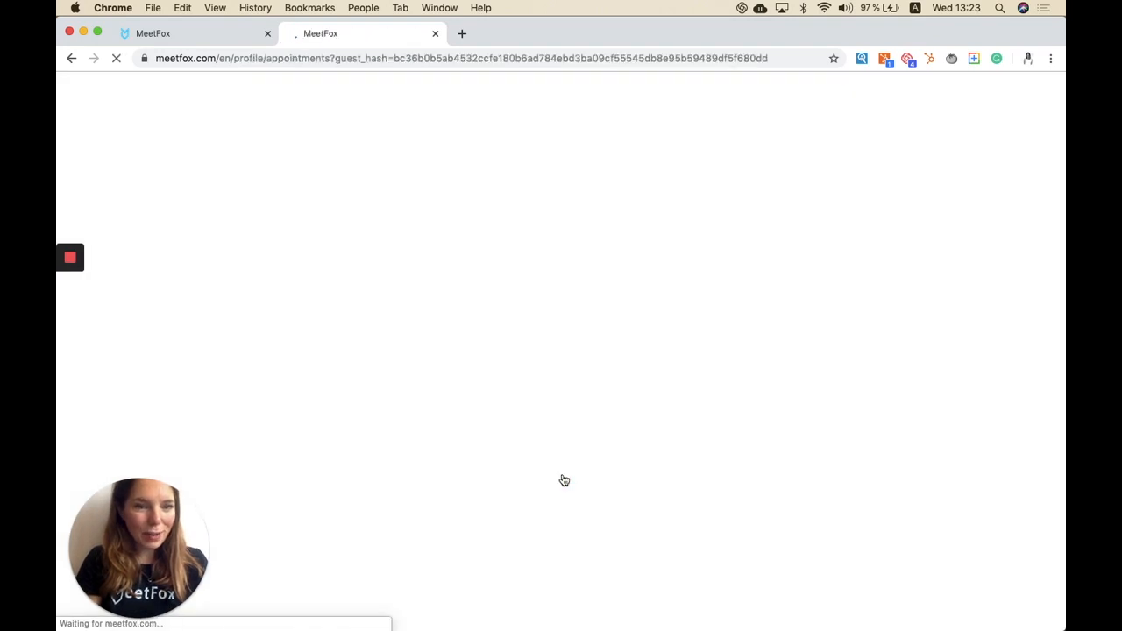
- Return to the expert account, send the upcoming Discovery Call's client the chat message "Hello", and minimise the chat
left_click(225, 36)
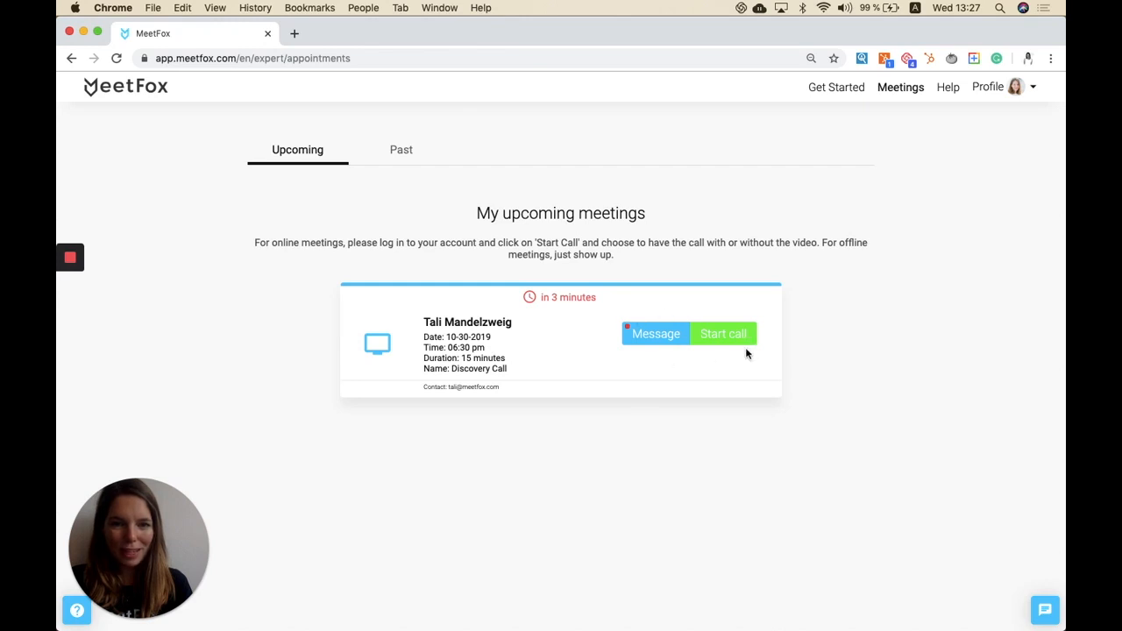
left_click(642, 334)
left_click(850, 613)
type("Hello")
key("Return")
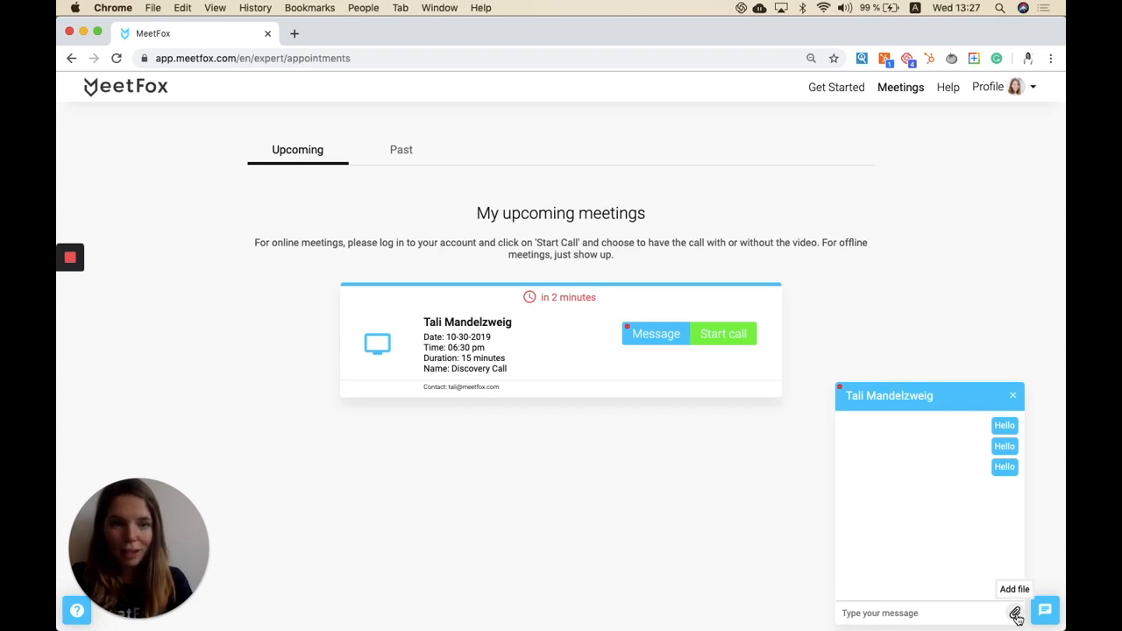
left_click(950, 405)
- Start the upcoming Discovery Call with video and expand it to full screen
left_click(725, 337)
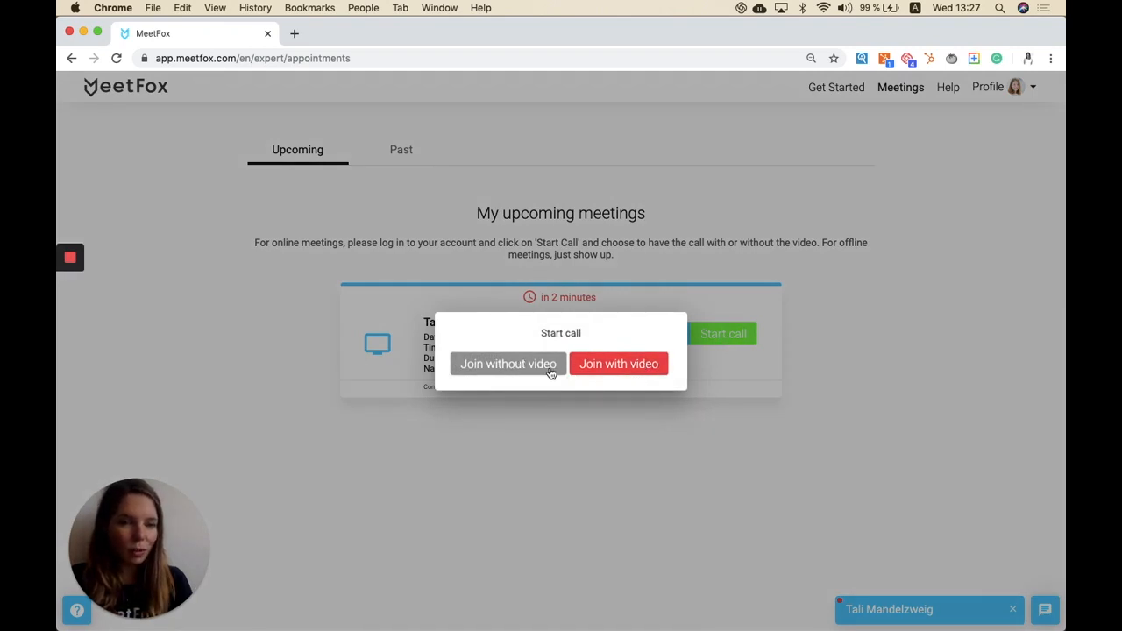
left_click(603, 370)
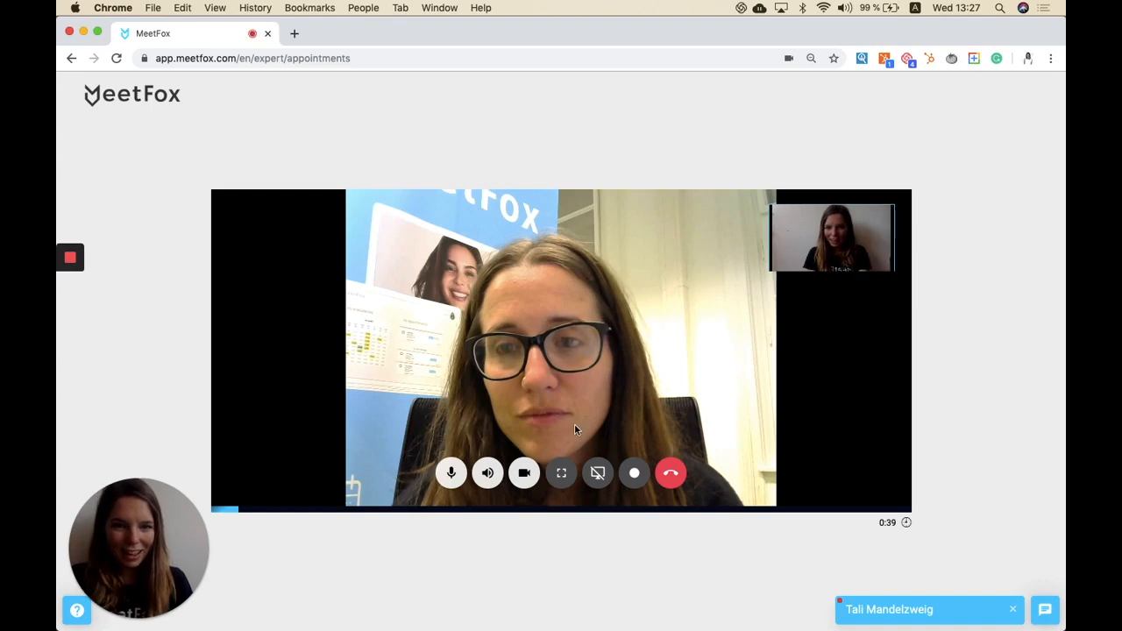
left_click(562, 473)
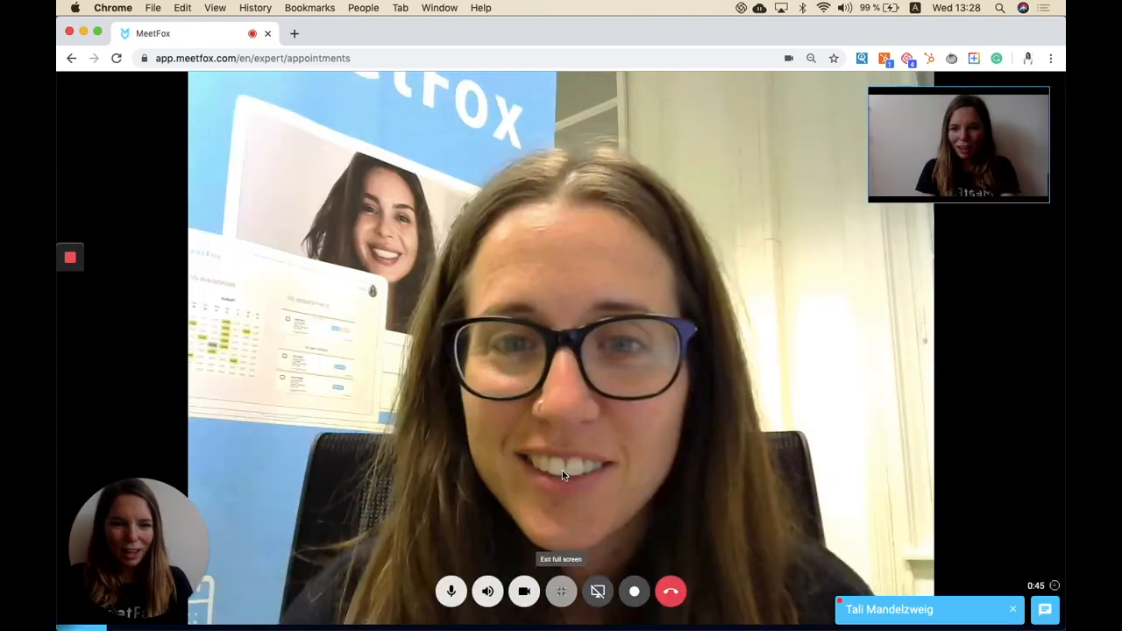
- Share the screen in the call, stop sharing, and turn the camera back on
left_click(598, 595)
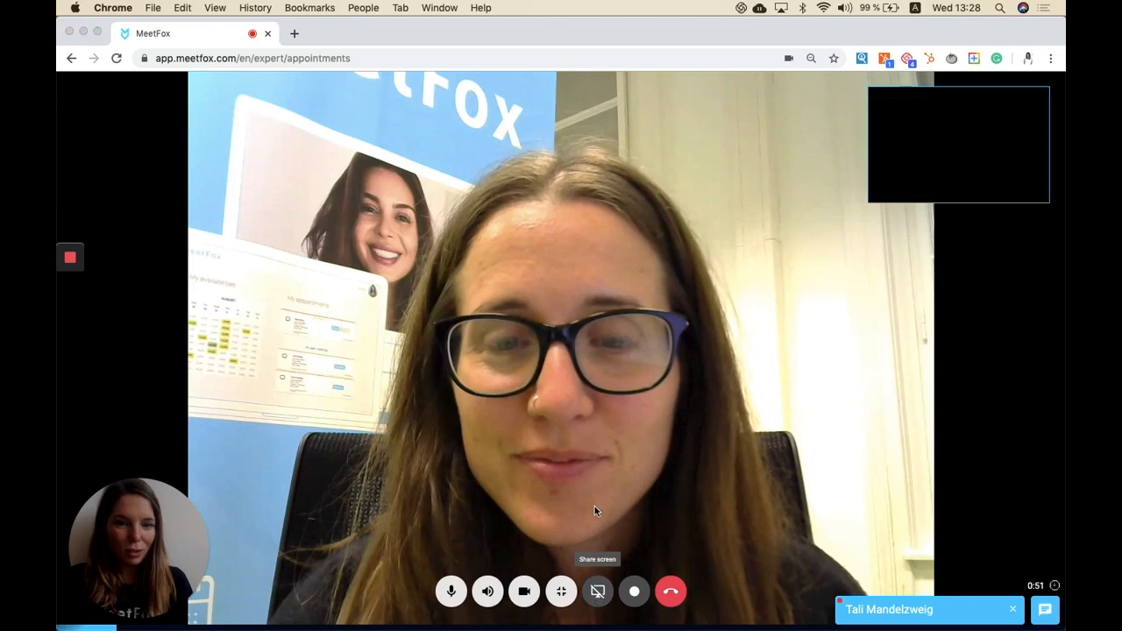
left_click(727, 402)
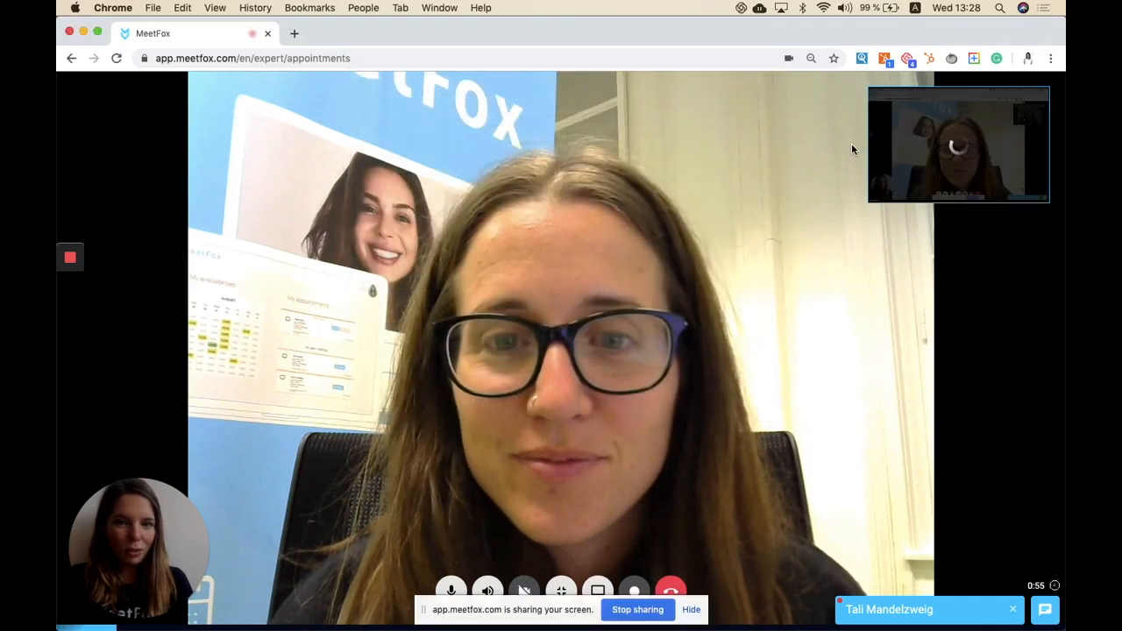
left_click(638, 611)
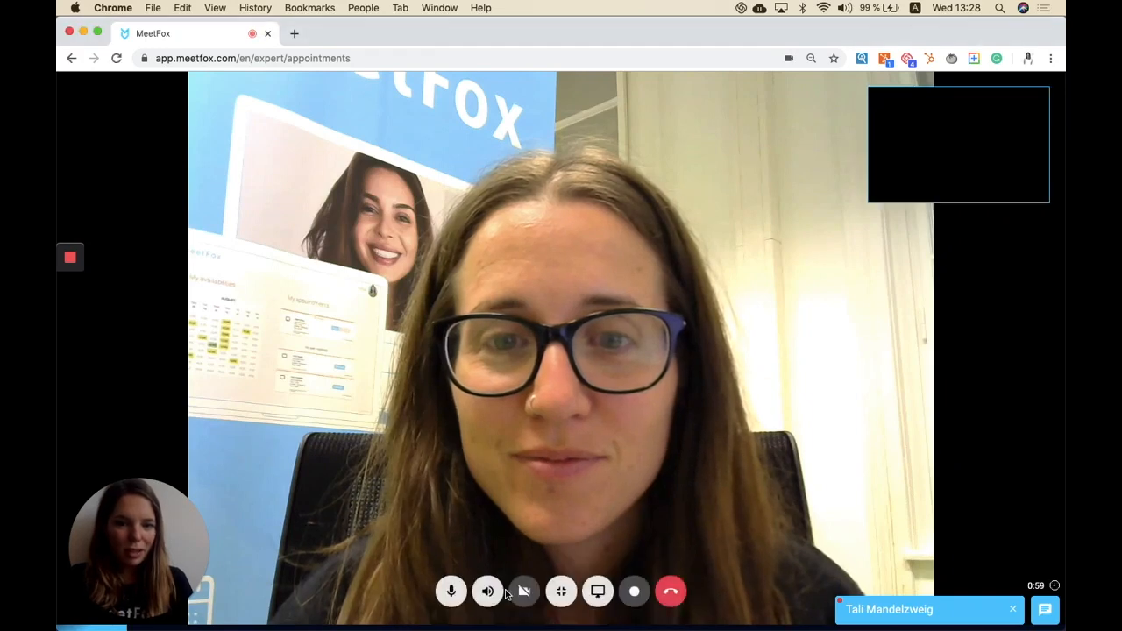
left_click(526, 592)
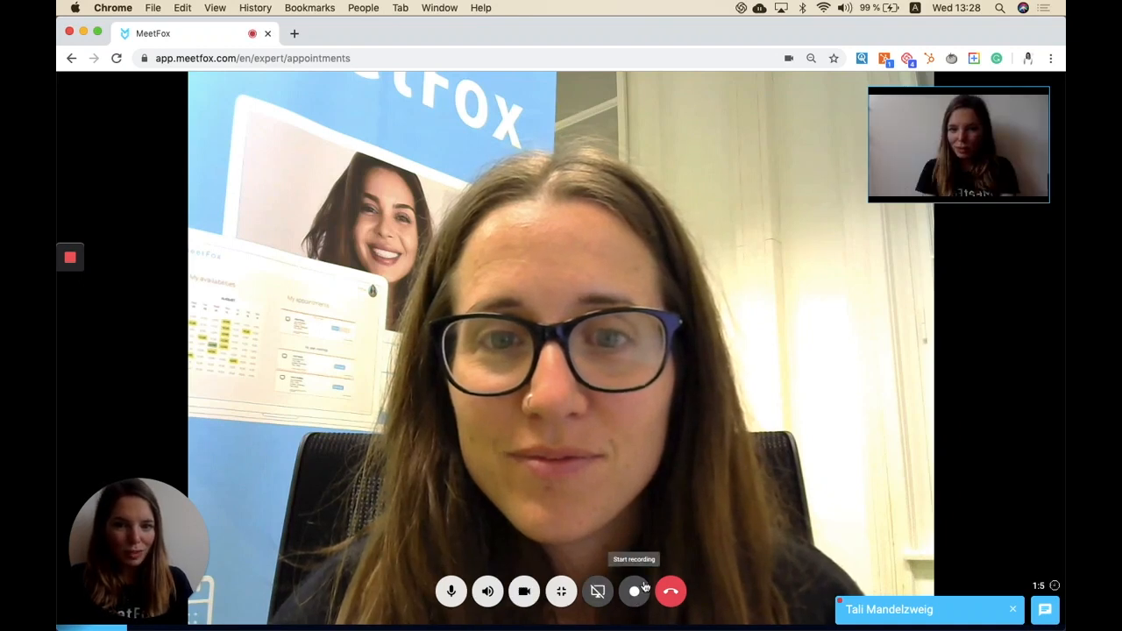
- Record the call and end it permanently rather than pausing it
left_click(641, 594)
left_click(636, 593)
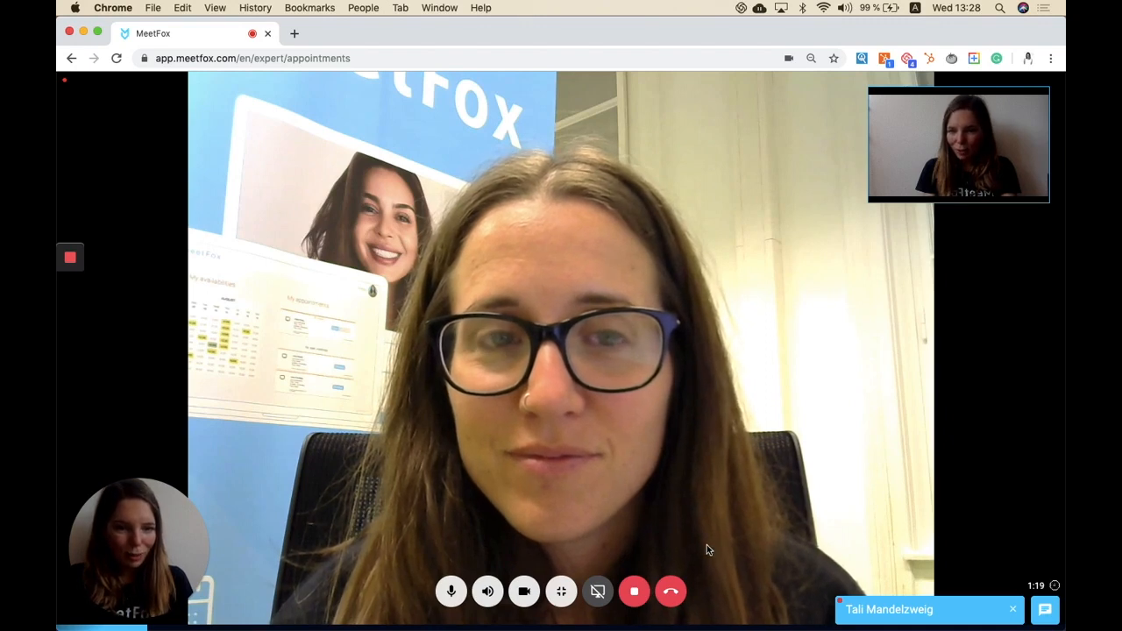
left_click(670, 597)
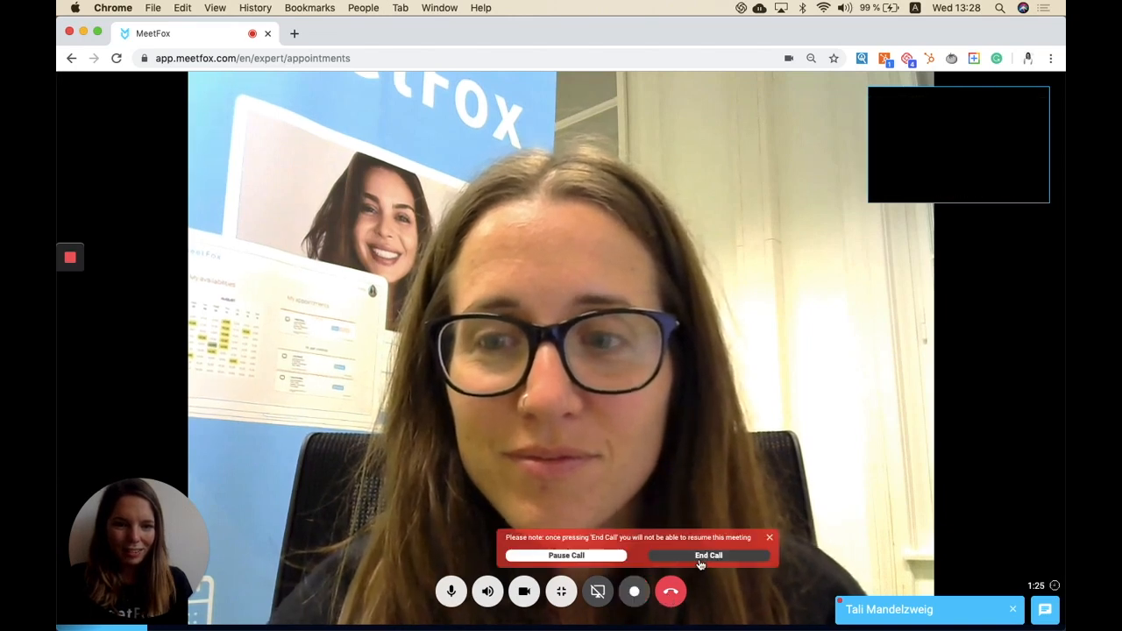
left_click(709, 556)
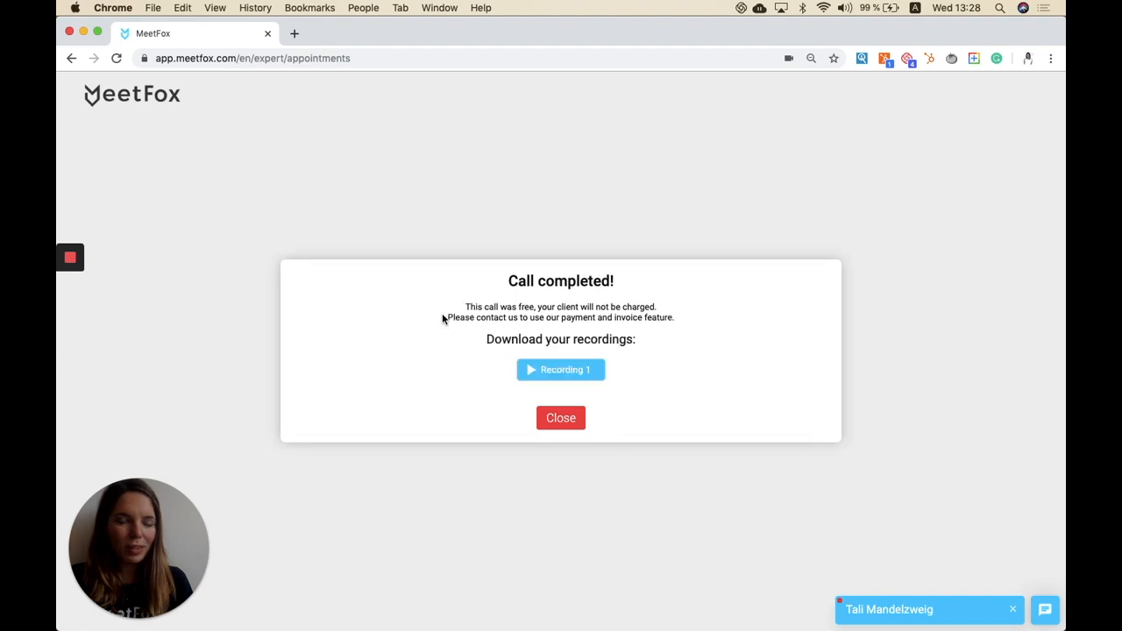
- Play back Recording 1 of the completed call, and close both the recording and the call summary
left_click(545, 376)
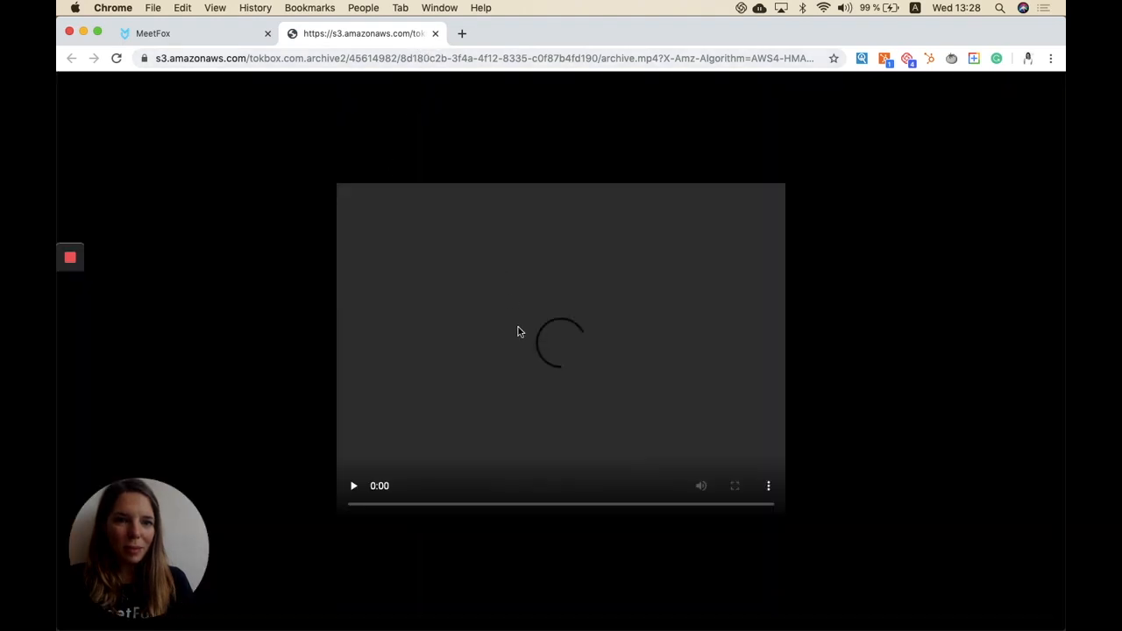
left_click(435, 351)
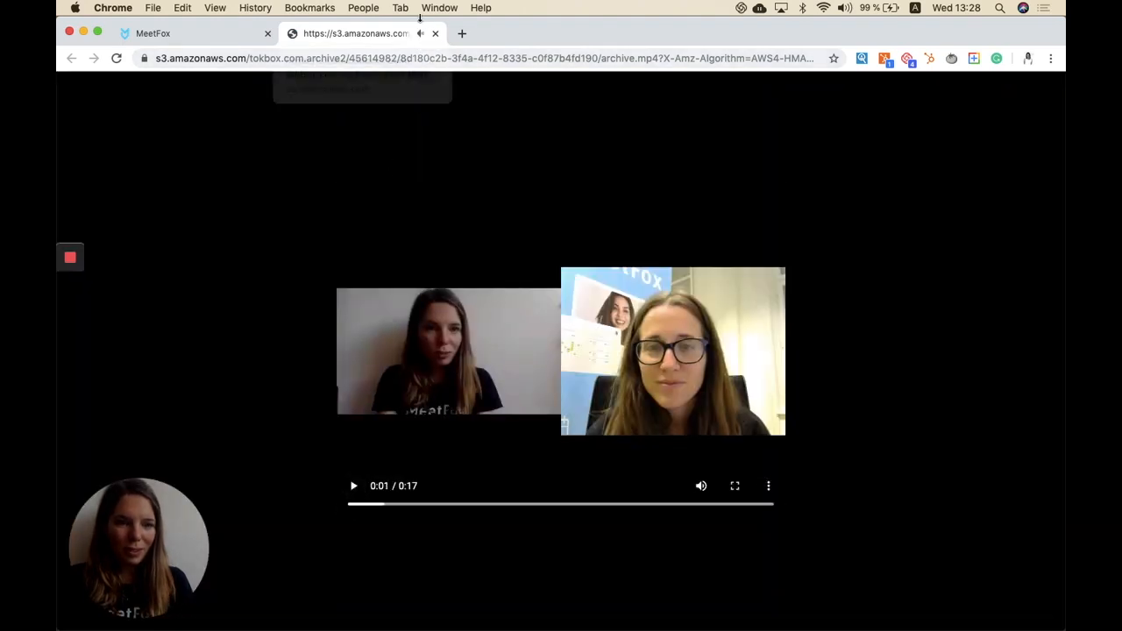
left_click(434, 35)
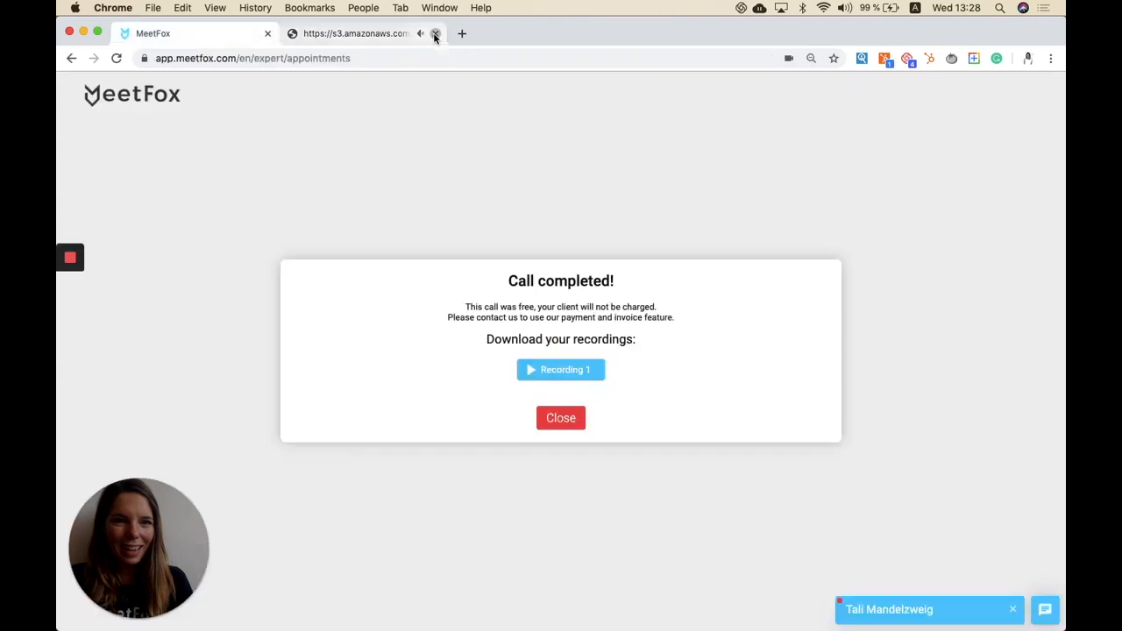
left_click(572, 424)
- Look through the past meetings list, checking the invoice, recordings and charge options of the meetings
left_click(401, 157)
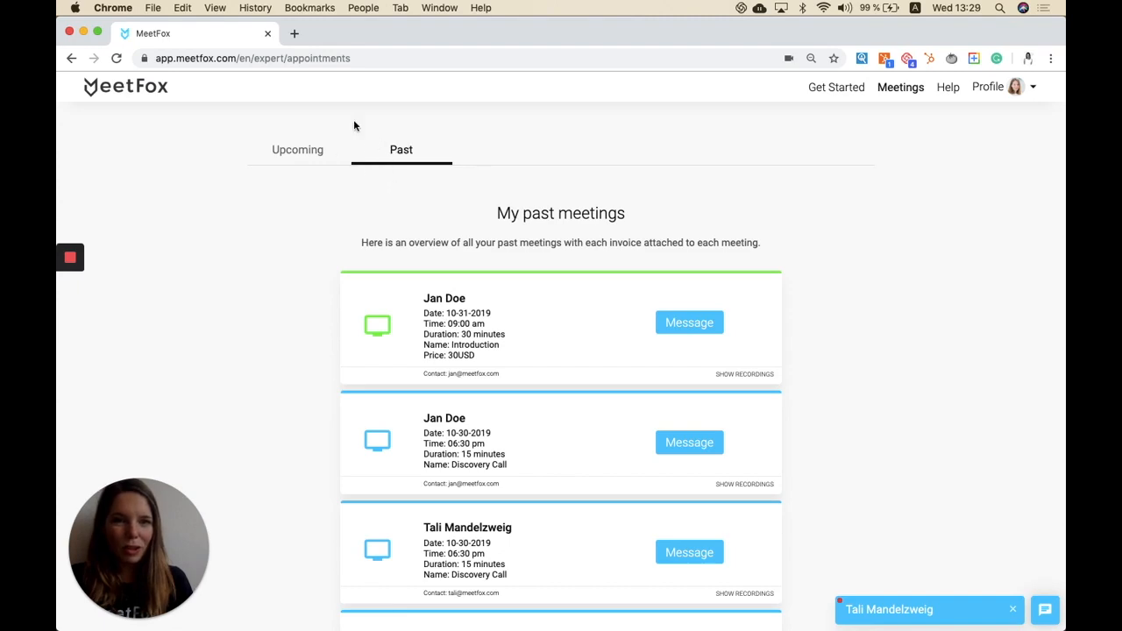
left_click(288, 156)
left_click(399, 153)
scroll(428, 200, "down", 10)
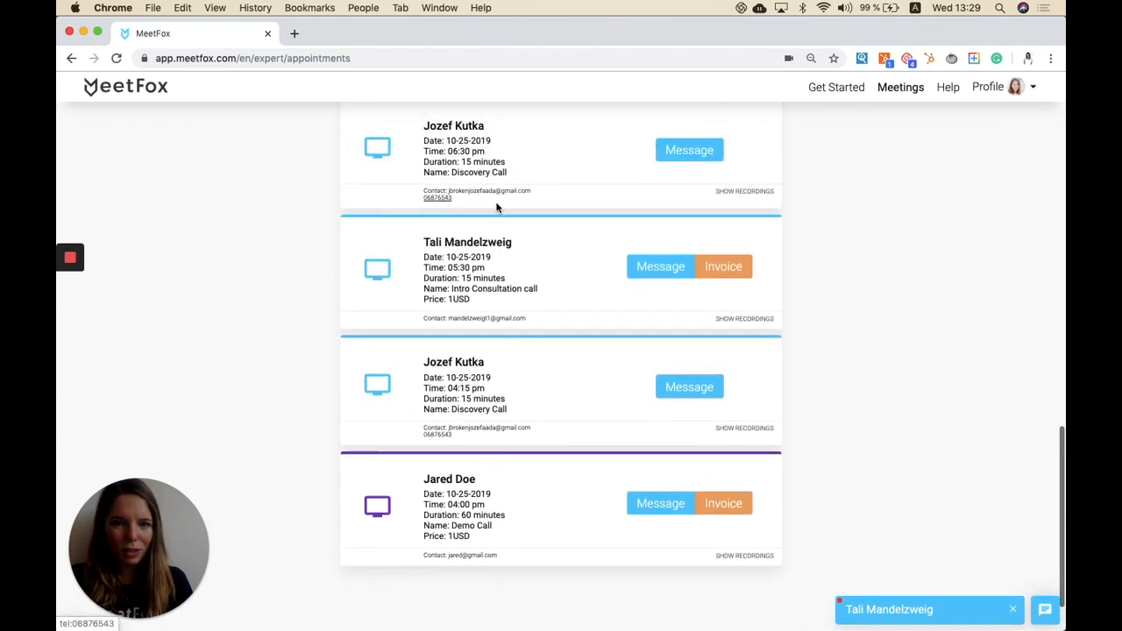
scroll(697, 311, "up", 1)
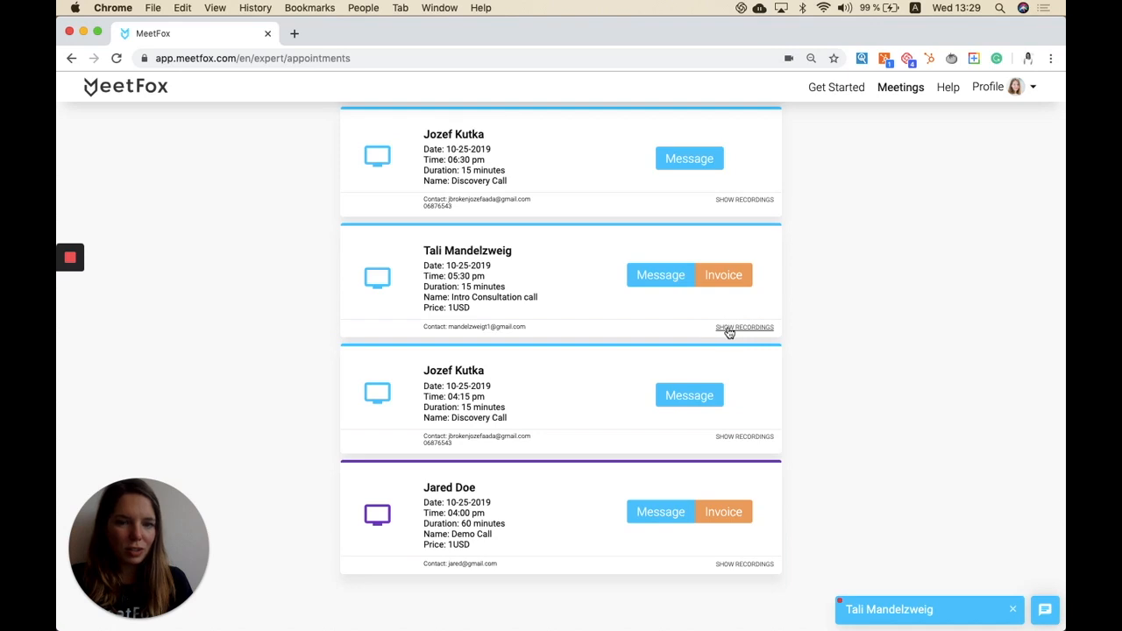
scroll(728, 332, "up", 10)
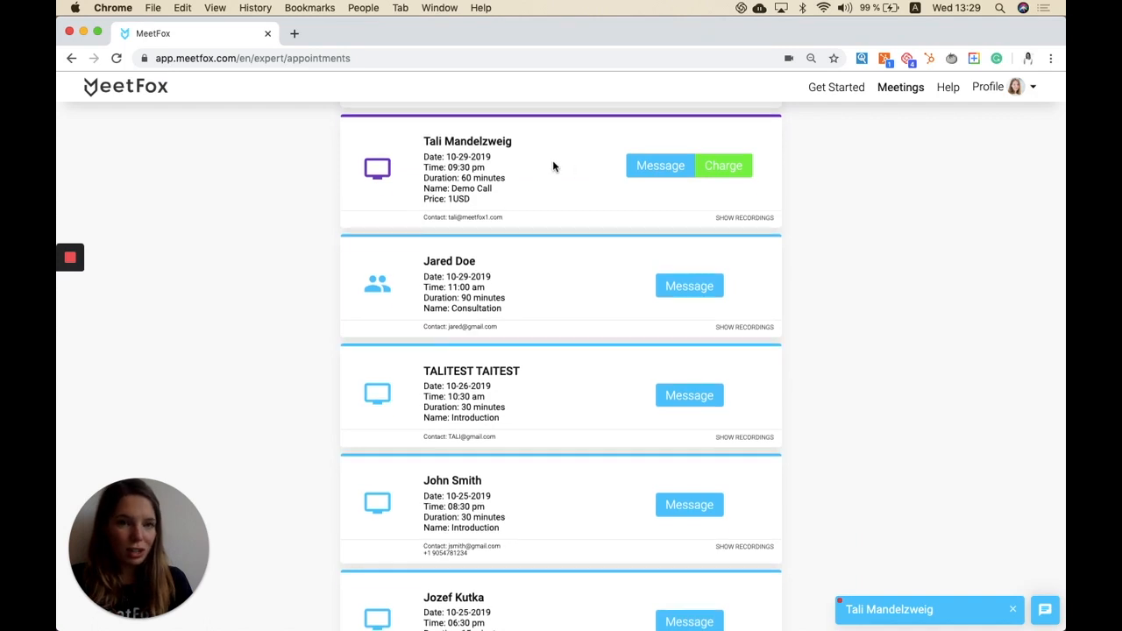
scroll(553, 159, "up", 1)
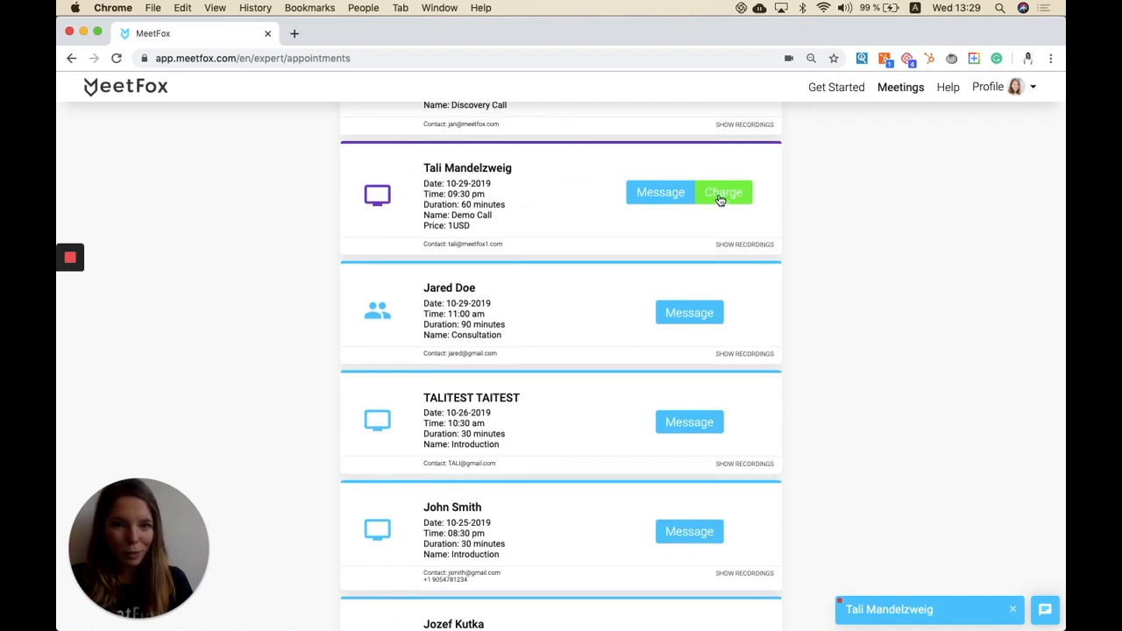
- Open the fee form for the past 60-minute Demo Call dated 10-29-2019
left_click_drag(448, 228, 489, 231)
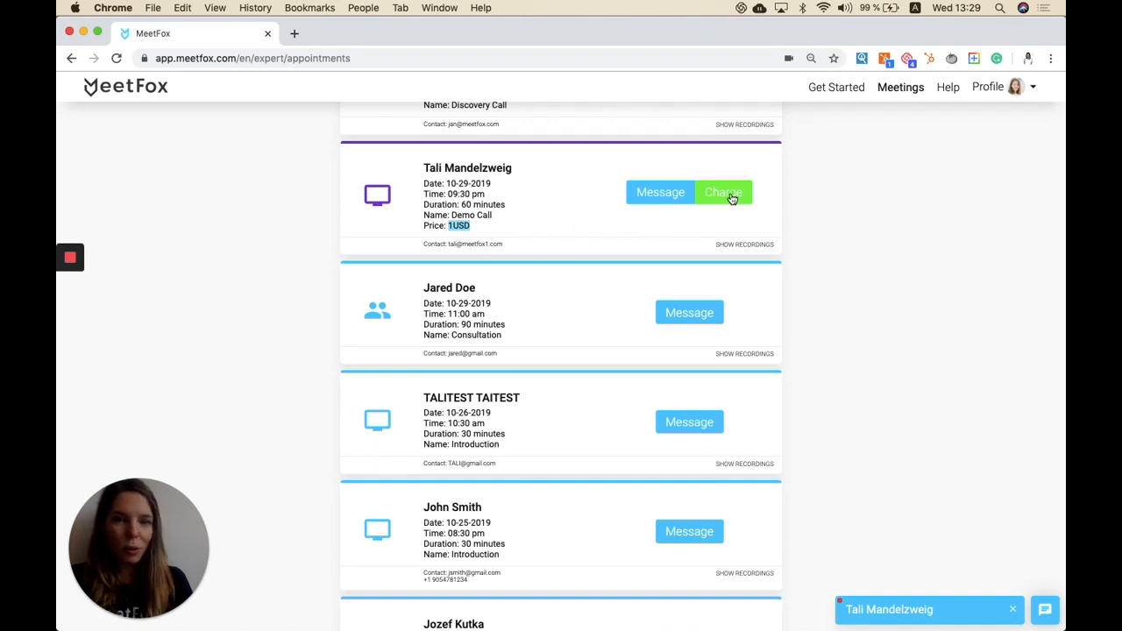
left_click(706, 213)
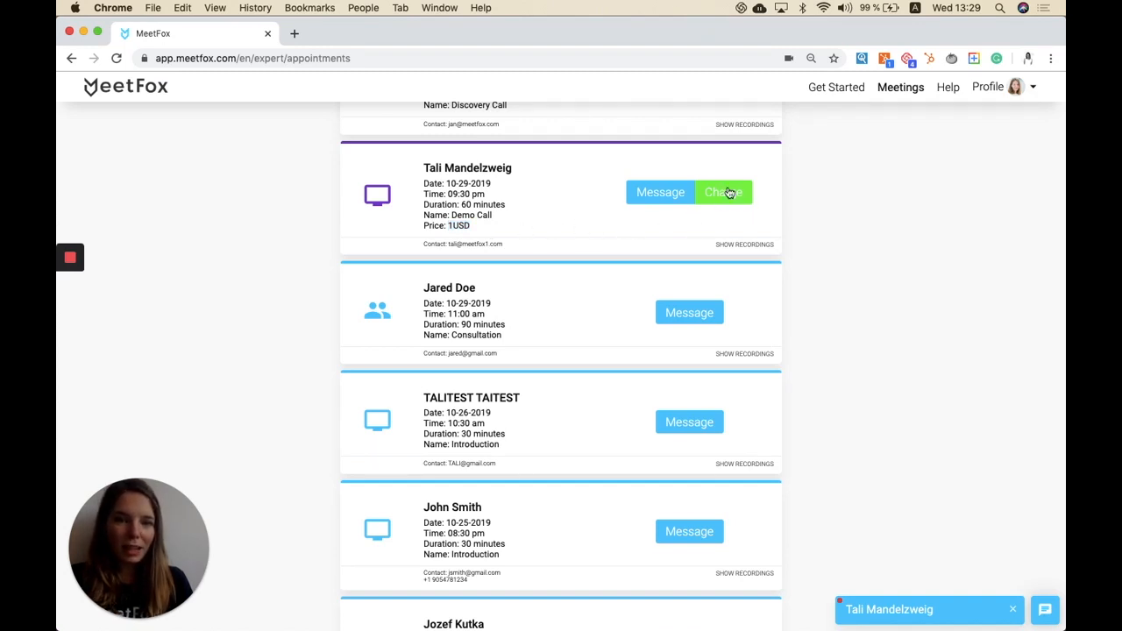
left_click(726, 191)
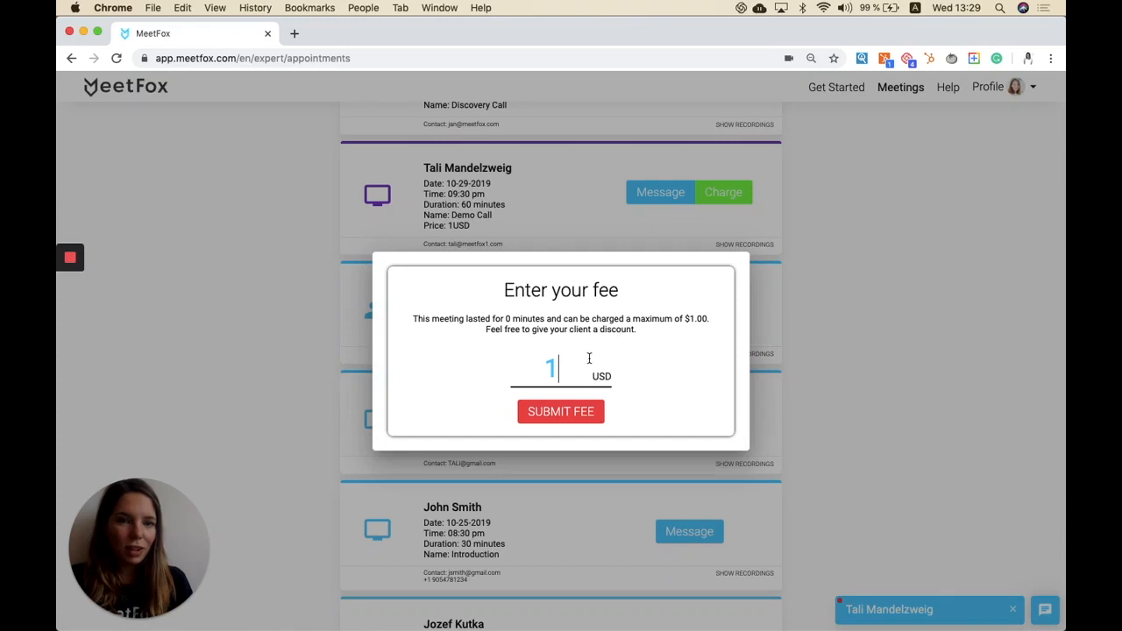
- Try a discounted fee of 0.5 USD for the Demo Call
key("BackSpace")
type("0")
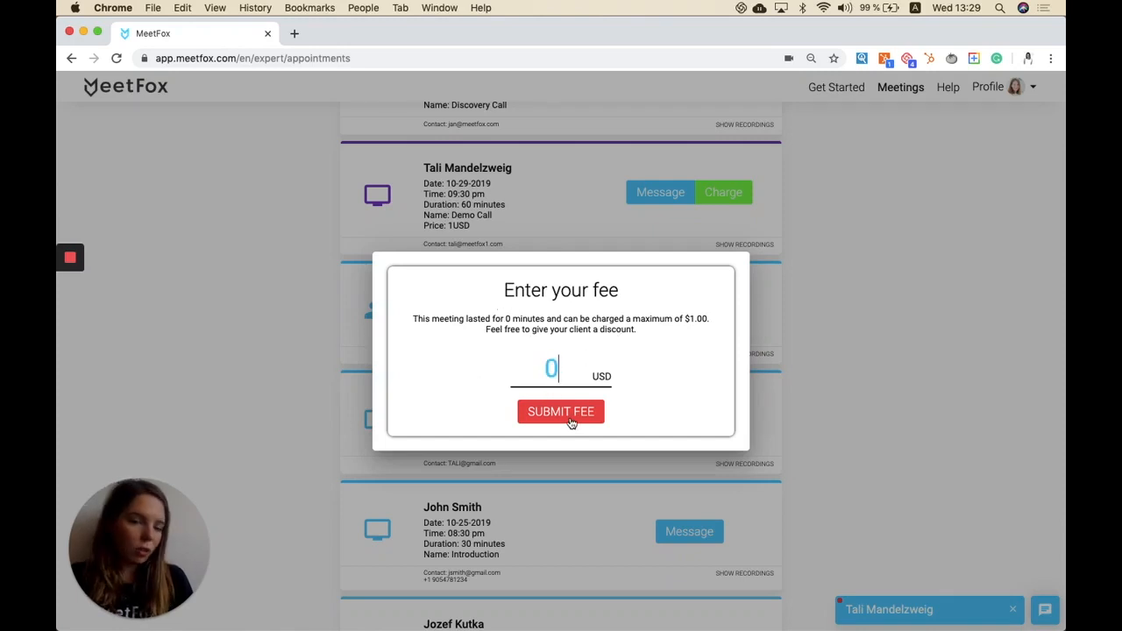
type(".5")
key("BackSpace")
key("BackSpace")
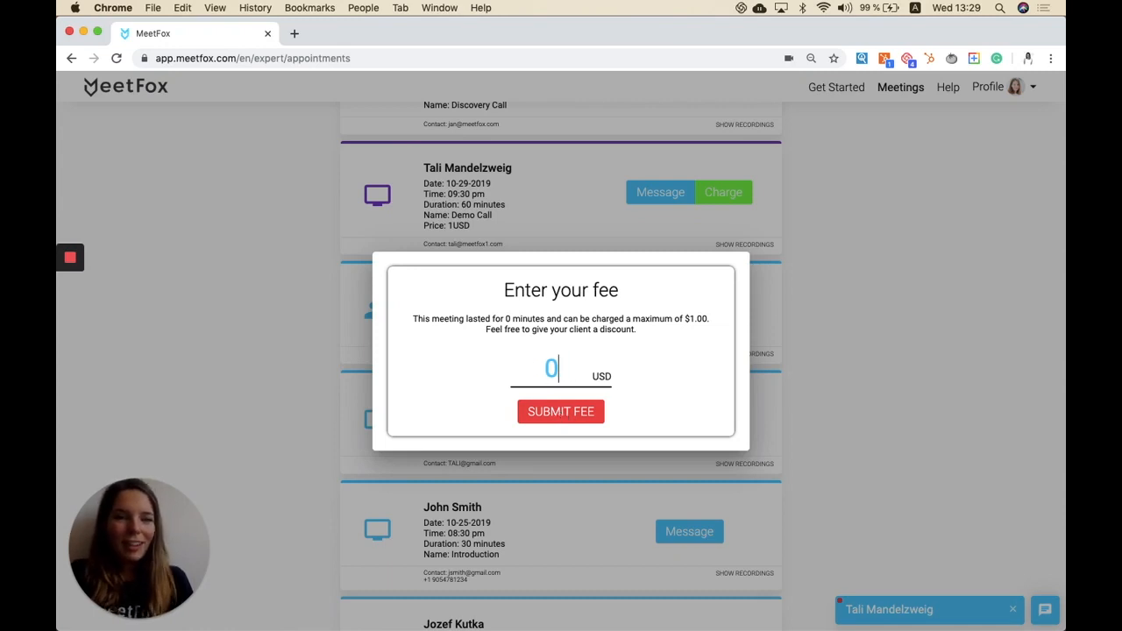
- Set the Demo Call's fee to 1 USD and submit it
key("BackSpace")
type("1")
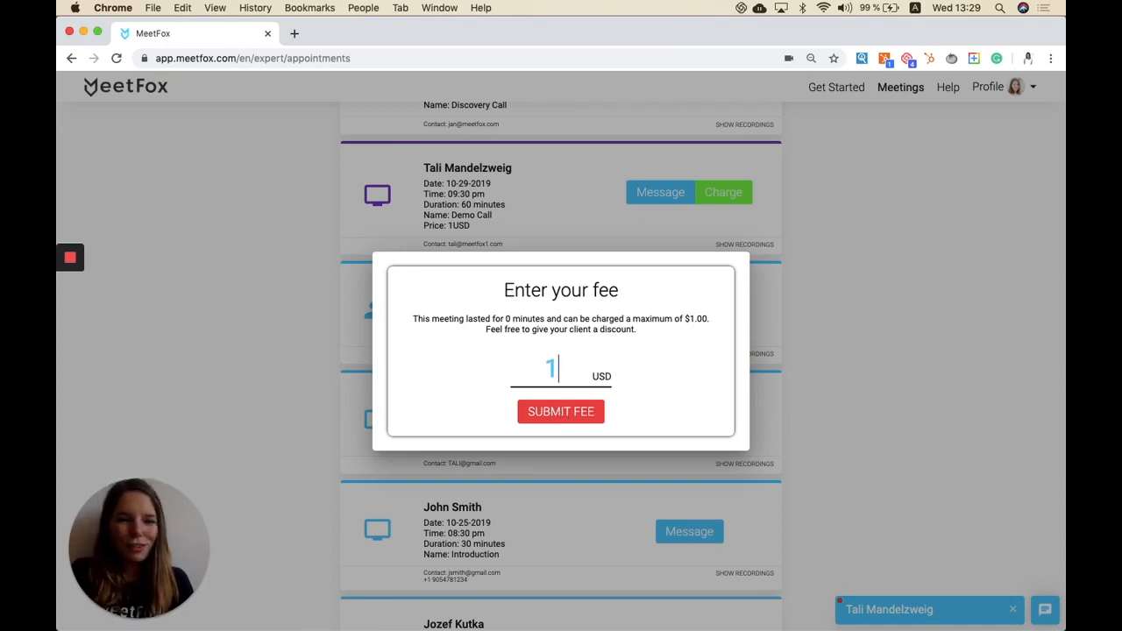
left_click(543, 416)
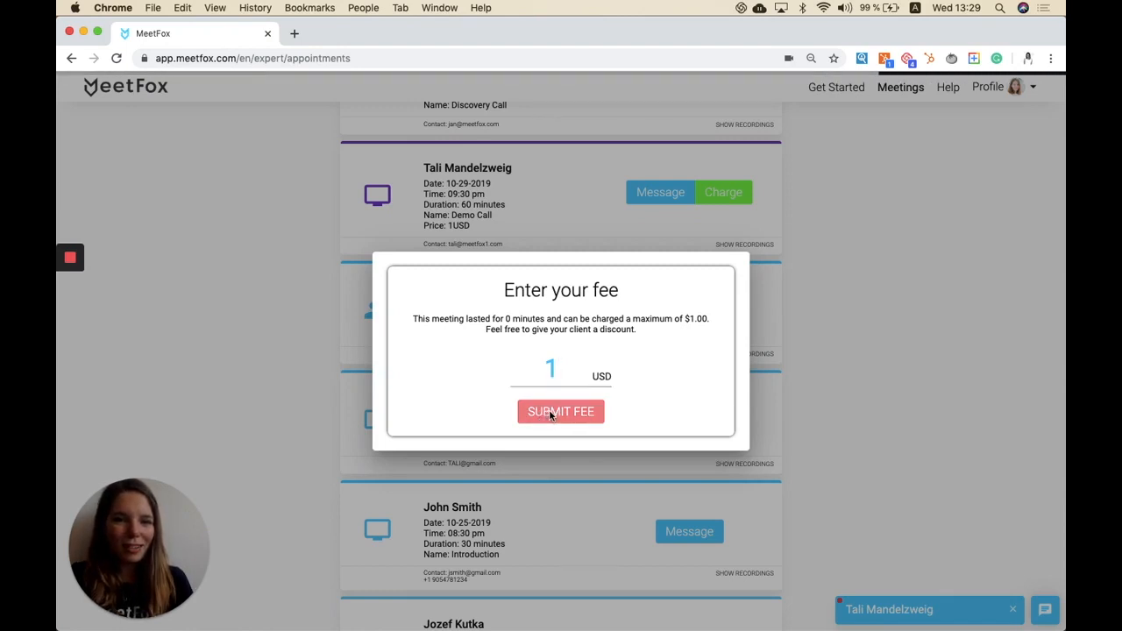